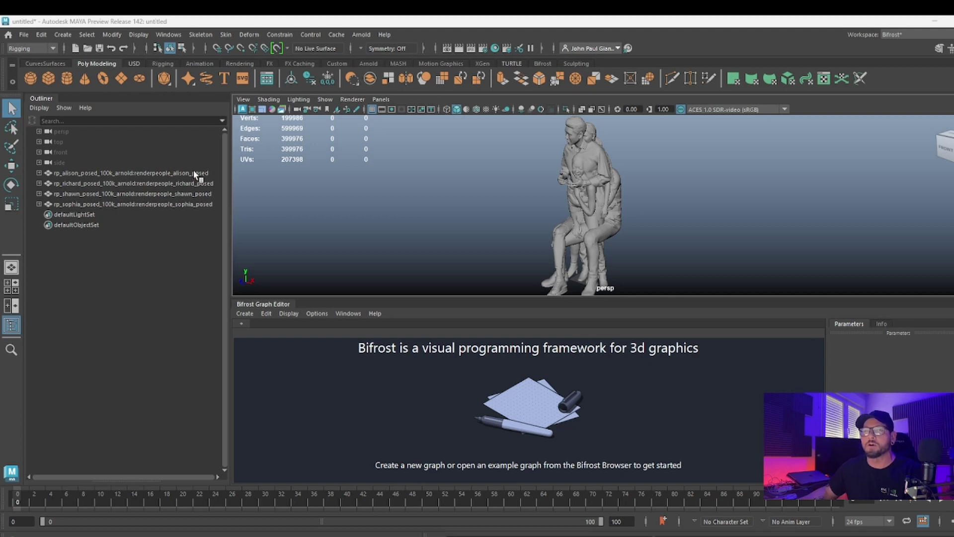
pyautogui.moveTo(193, 172); pyautogui.dragTo(197, 204)
pyautogui.click(175, 240)
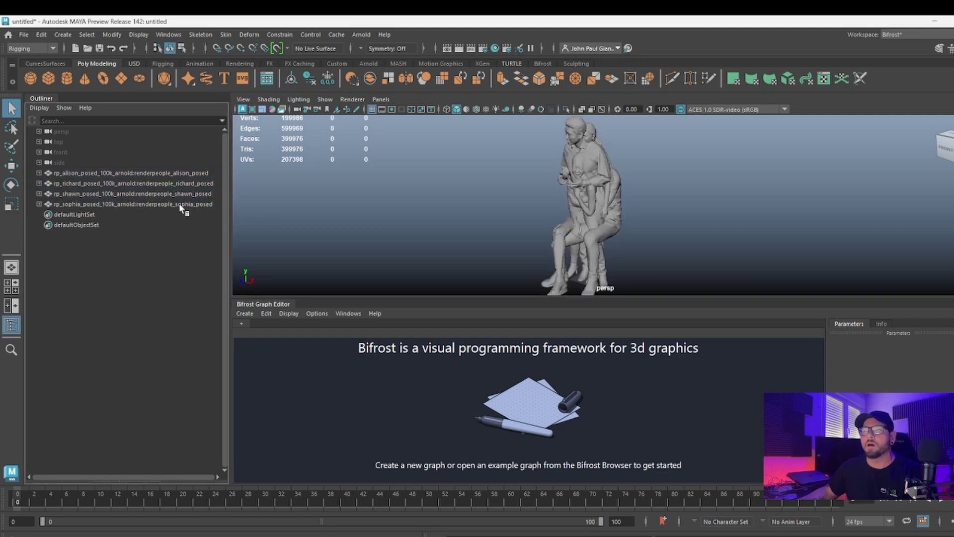
pyautogui.click(178, 204)
pyautogui.click(182, 194)
pyautogui.click(185, 184)
pyautogui.click(184, 176)
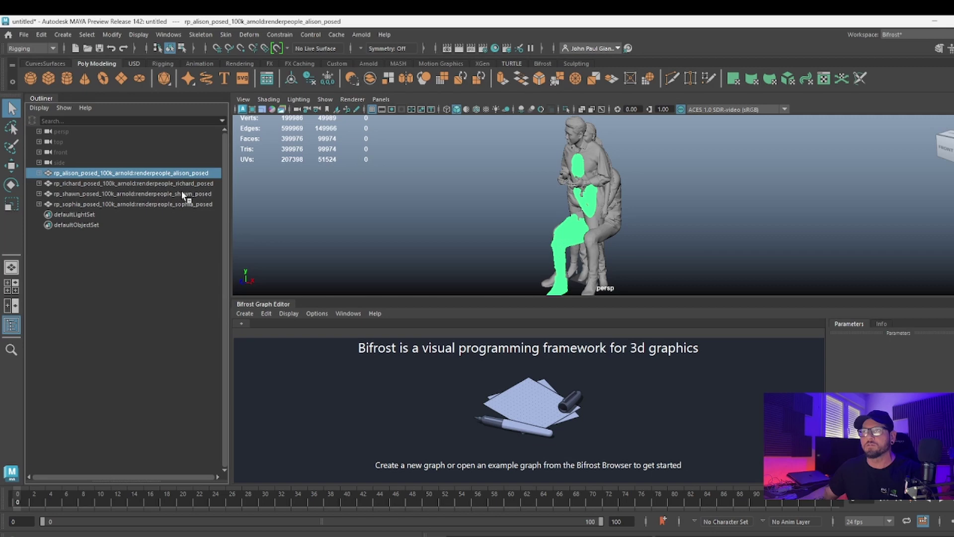
# Import the Variants_From_Meshes graph from the USD category of the Bifrost Browser
pyautogui.click(169, 35)
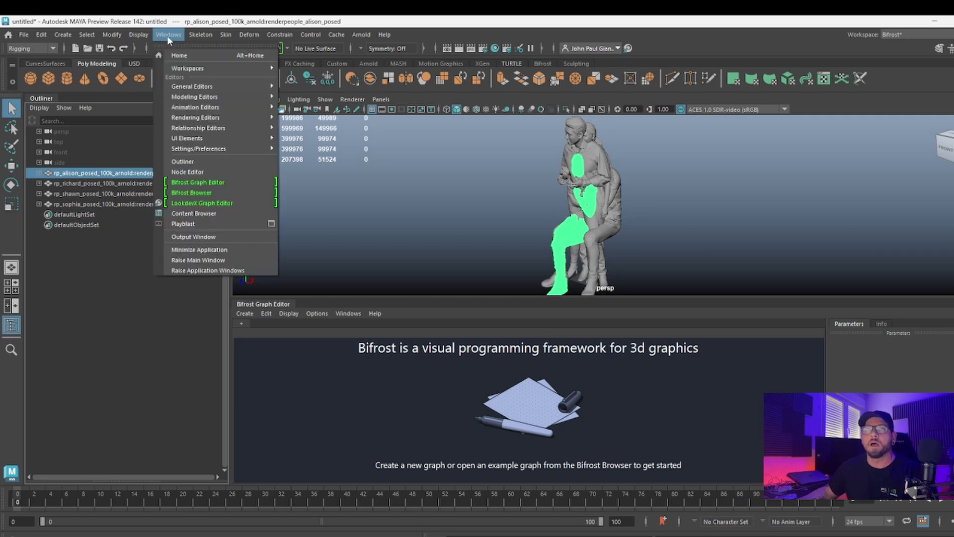
pyautogui.click(221, 193)
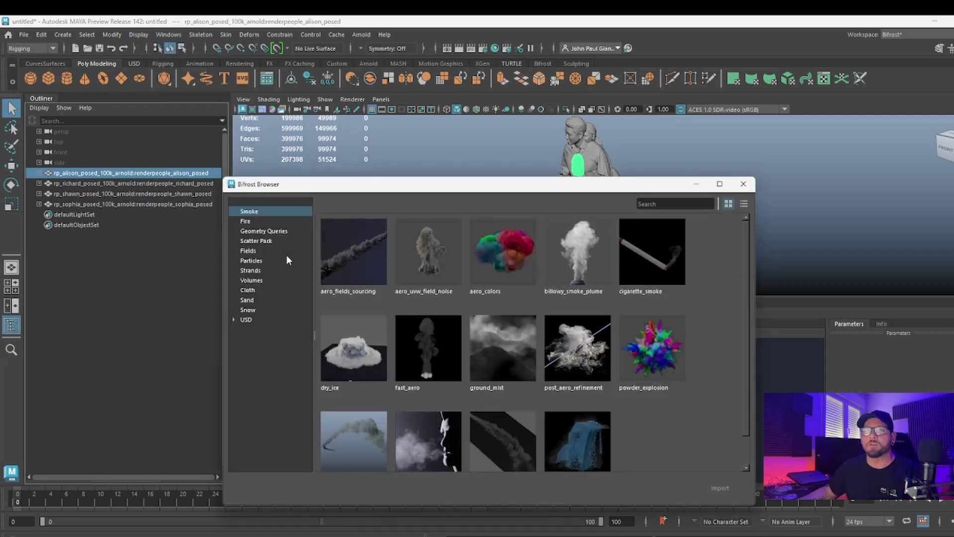
pyautogui.click(252, 321)
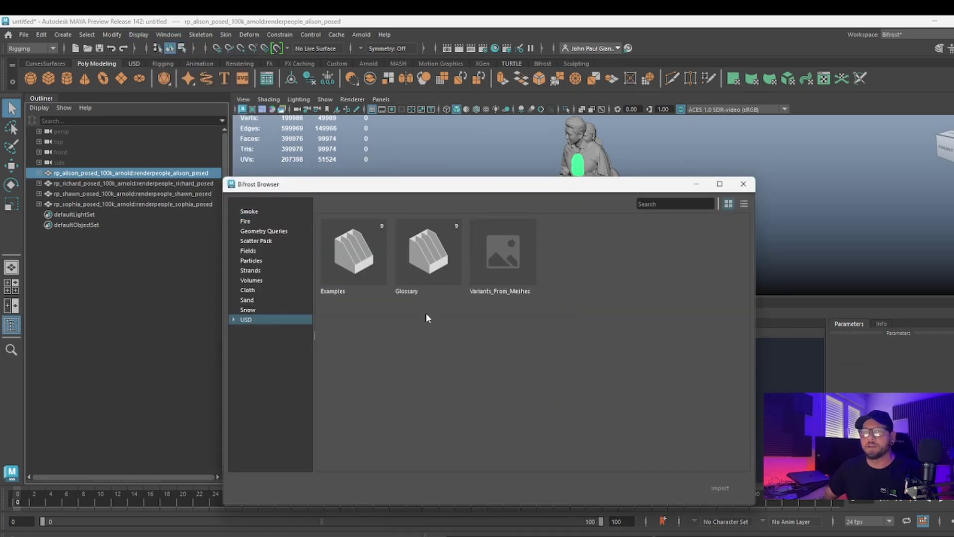
pyautogui.click(507, 251)
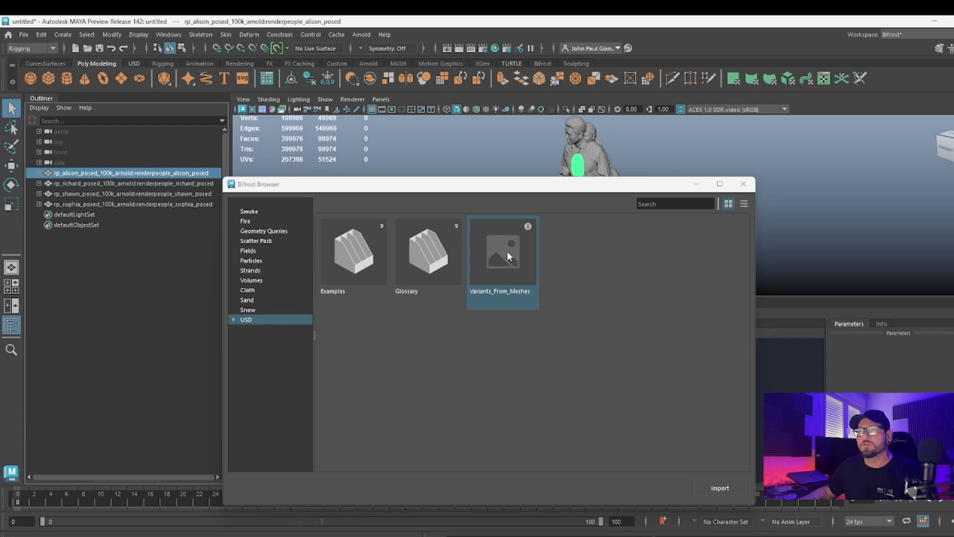
pyautogui.doubleClick(507, 252)
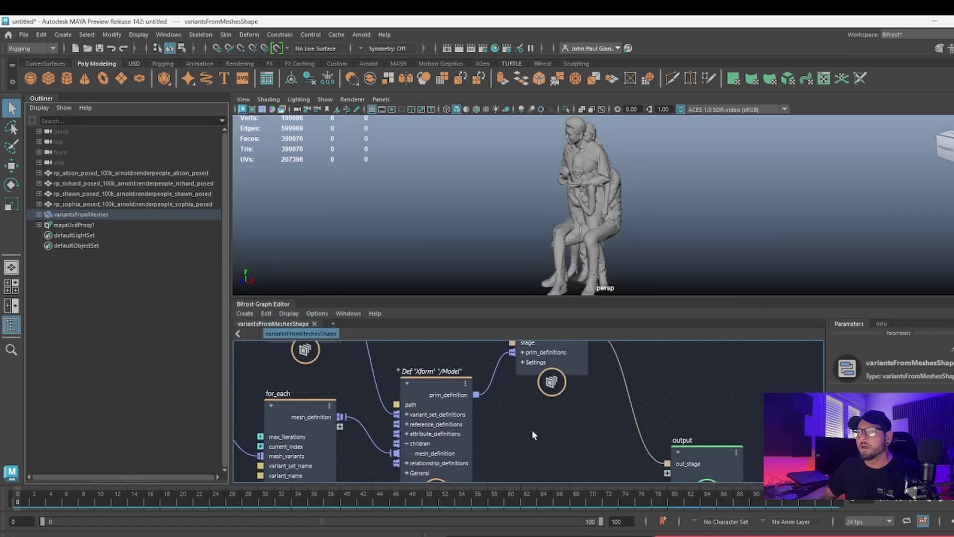
# Move the Input_by_Path node farther away from the for_each node in the imported variants graph
pyautogui.scroll(-4, 531, 421)
pyautogui.keyDown('alt'); pyautogui.moveTo(530, 419); pyautogui.dragTo(575, 432, button='middle'); pyautogui.keyUp('alt')
pyautogui.moveTo(361, 402); pyautogui.dragTo(368, 393)
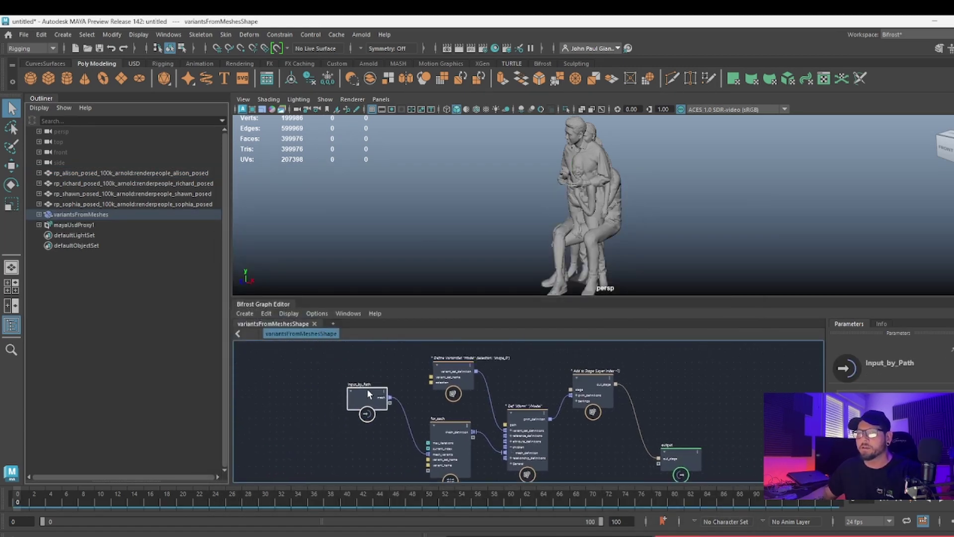
pyautogui.scroll(-1, 405, 394)
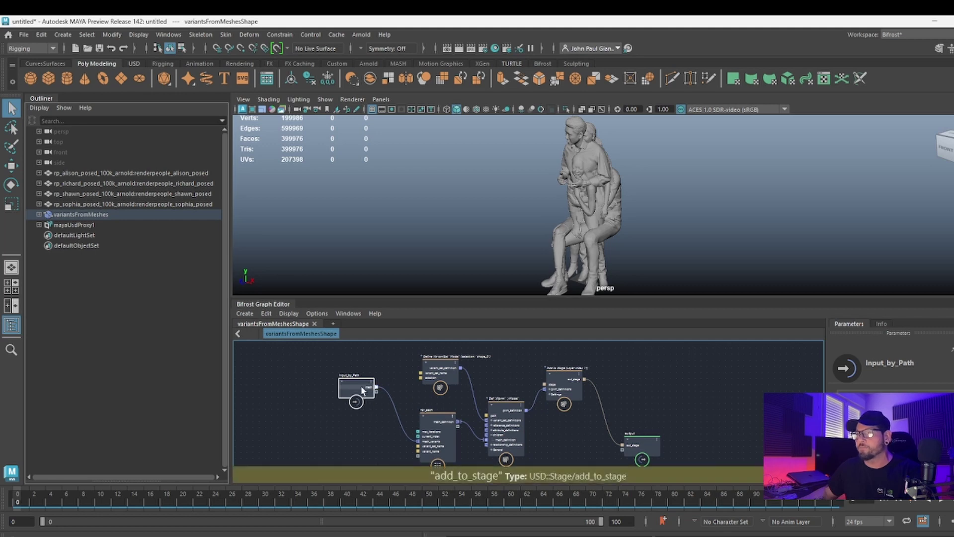
pyautogui.keyDown('alt'); pyautogui.moveTo(496, 375); pyautogui.dragTo(520, 366, button='middle'); pyautogui.keyUp('alt')
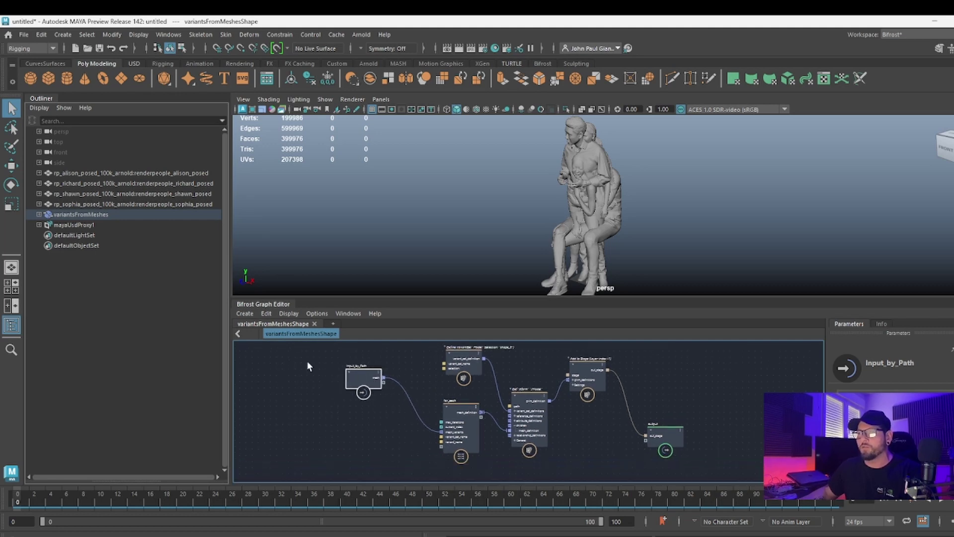
pyautogui.moveTo(366, 385); pyautogui.dragTo(348, 383)
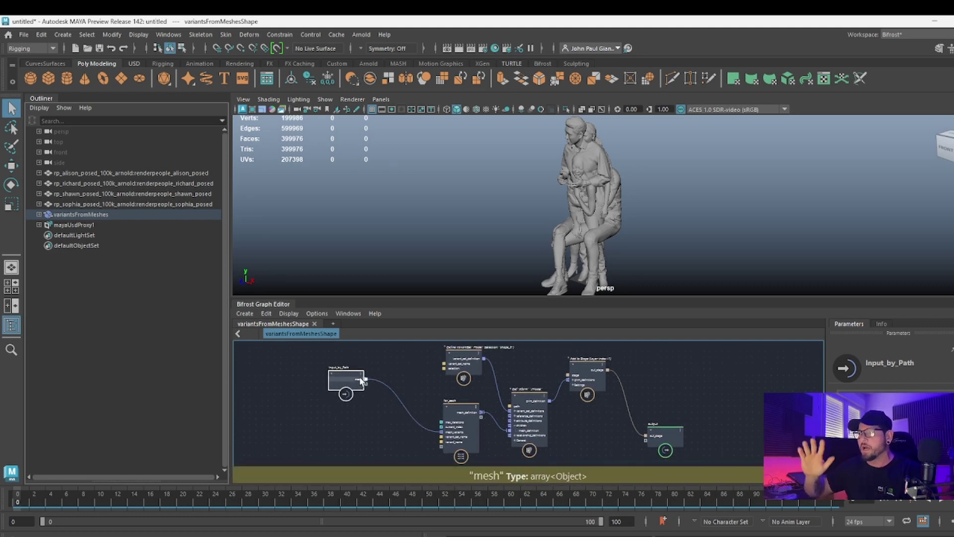
# Add the four posed character meshes to the graph as one input node and connect its output to mesh_variants on the for_each node
pyautogui.moveTo(190, 172); pyautogui.dragTo(188, 205)
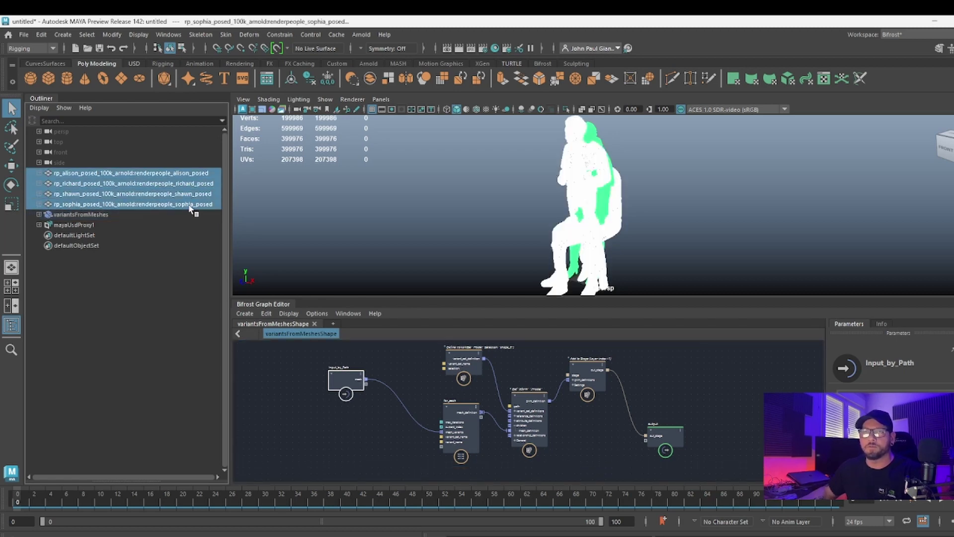
pyautogui.moveTo(336, 427); pyautogui.dragTo(334, 436)
pyautogui.hotkey('alt', 'shift')
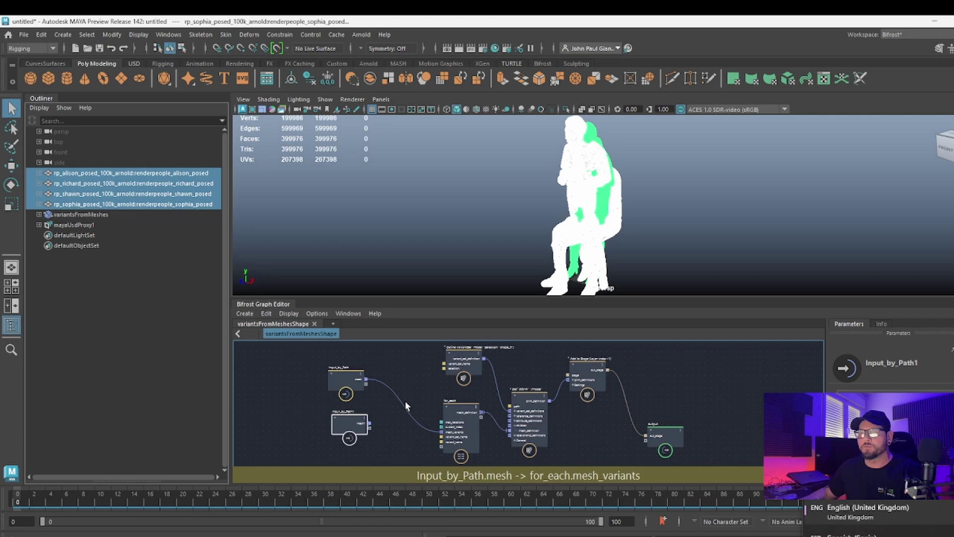
pyautogui.scroll(-10, 404, 409)
pyautogui.press('a')
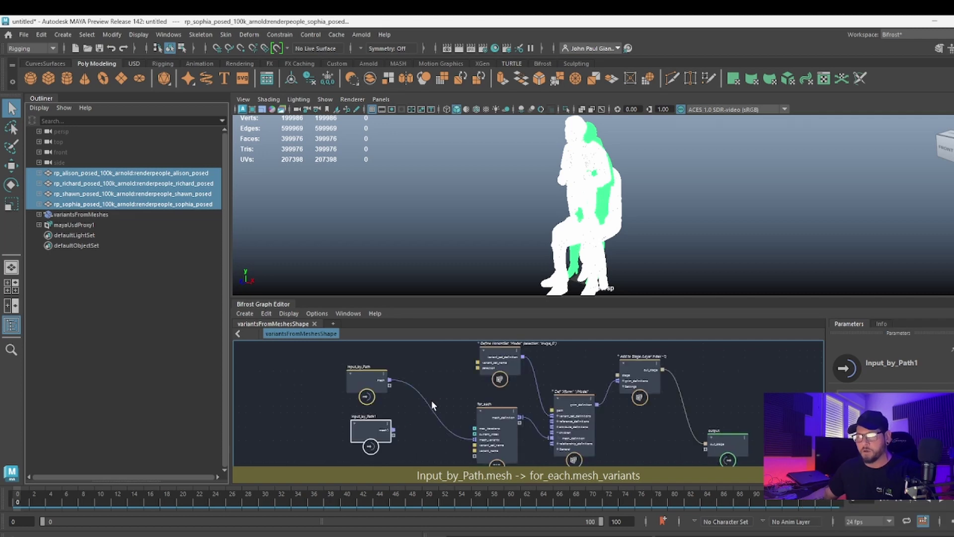
pyautogui.moveTo(394, 430); pyautogui.dragTo(477, 440)
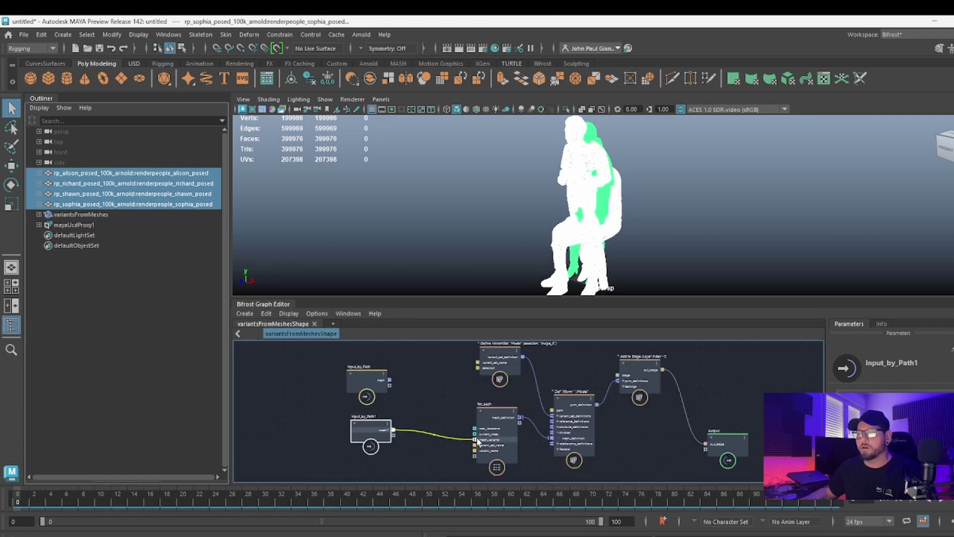
# Hide the four original posed character meshes in the scene
pyautogui.click(149, 206)
pyautogui.moveTo(153, 173); pyautogui.dragTo(157, 207)
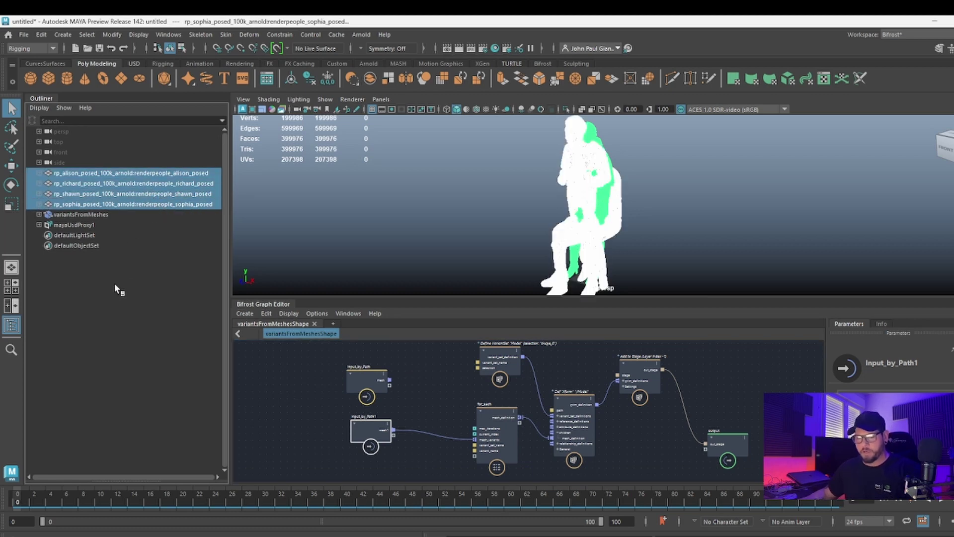
pyautogui.hotkey('ctrl', 'h')
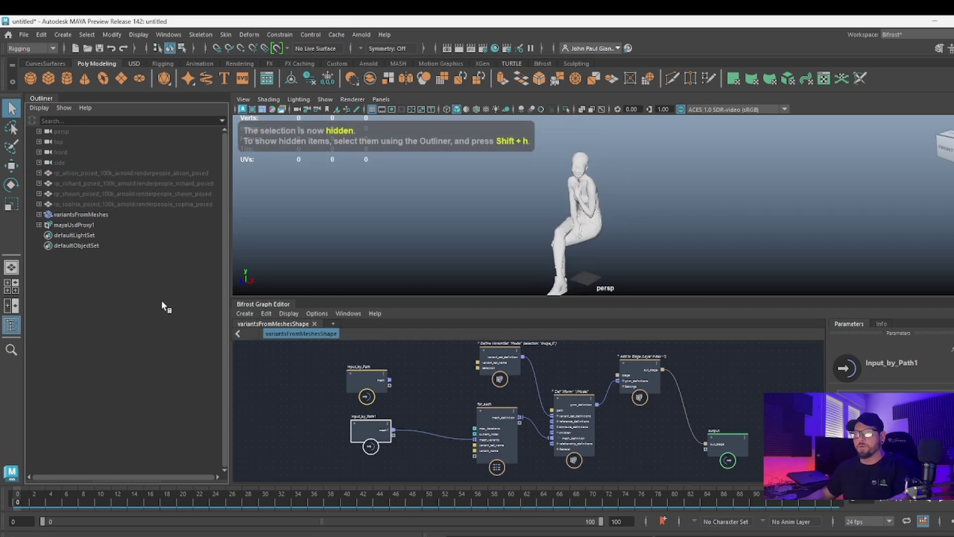
# Expand the mayaUsdProxy1 hierarchy down to the Model prim and set its Model variant to shape_1
pyautogui.click(45, 235)
pyautogui.rightClick(72, 247)
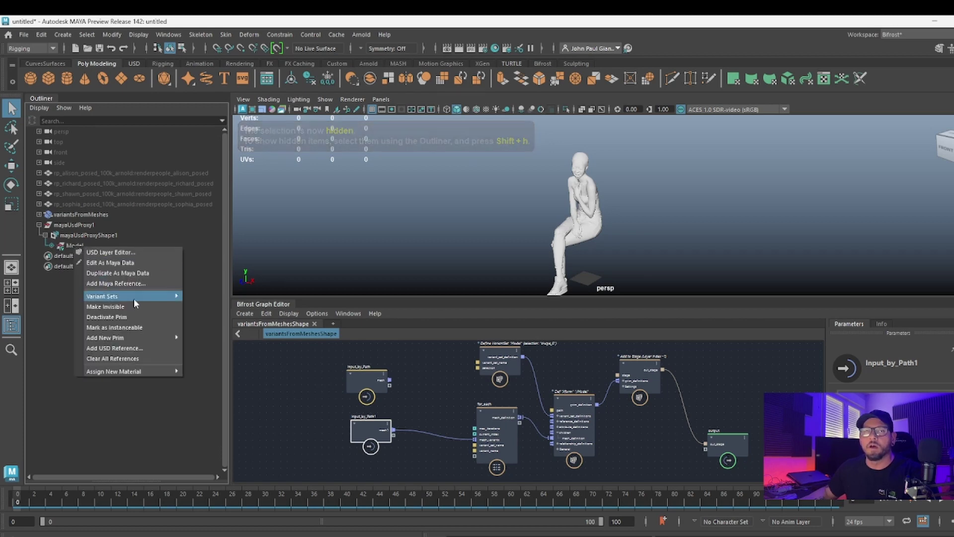
pyautogui.moveTo(149, 296)
pyautogui.moveTo(220, 297)
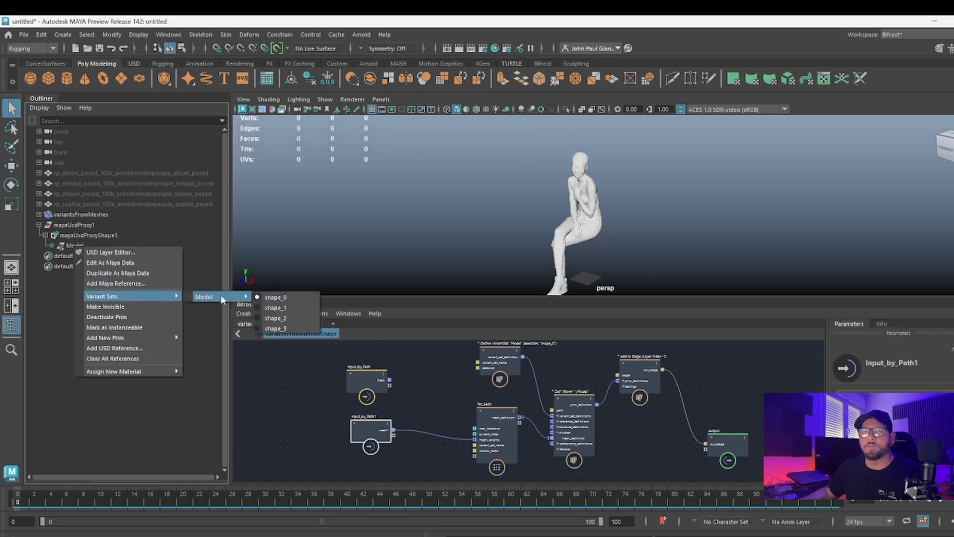
pyautogui.click(287, 308)
# Switch the Model prim's variant to shape_2, followed by shape_3
pyautogui.rightClick(83, 246)
pyautogui.moveTo(154, 301)
pyautogui.moveTo(223, 297)
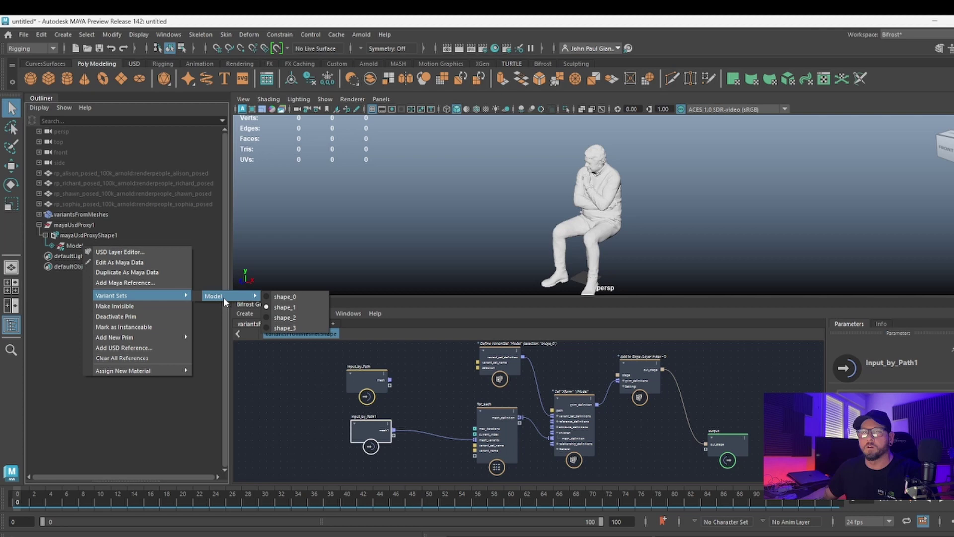
pyautogui.click(290, 323)
pyautogui.rightClick(82, 246)
pyautogui.moveTo(149, 294)
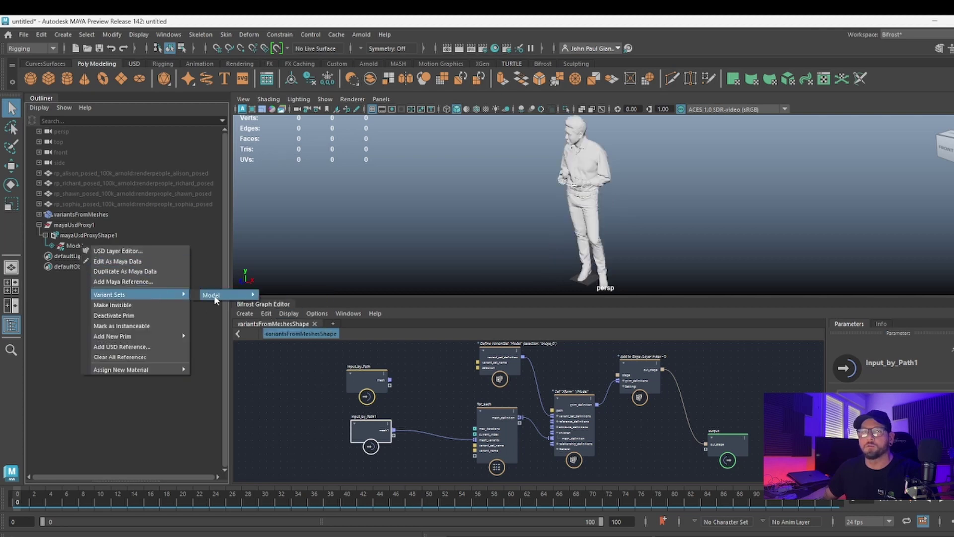
pyautogui.moveTo(222, 296)
pyautogui.click(297, 325)
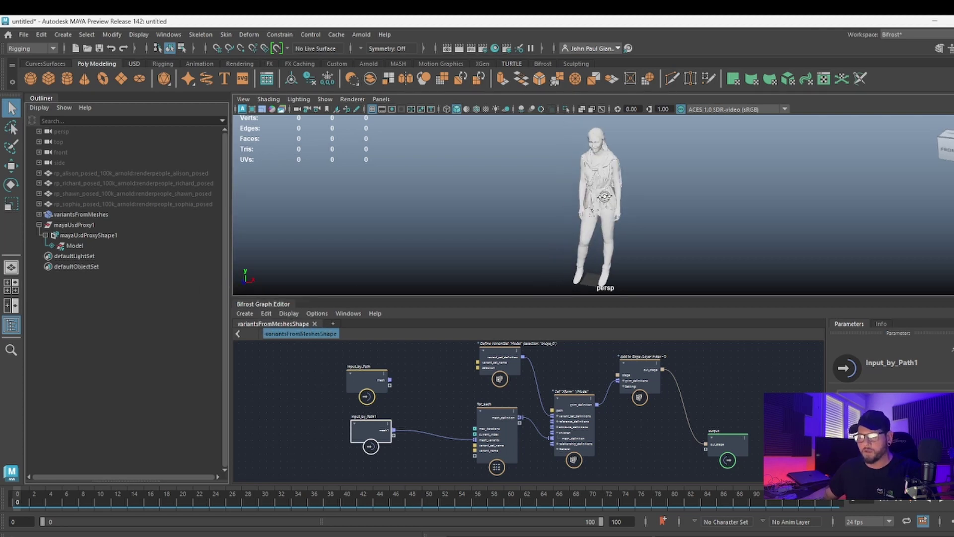
# Delete the original, unconnected Input_by_Path node from the graph
pyautogui.moveTo(458, 387); pyautogui.dragTo(419, 399, button='middle')
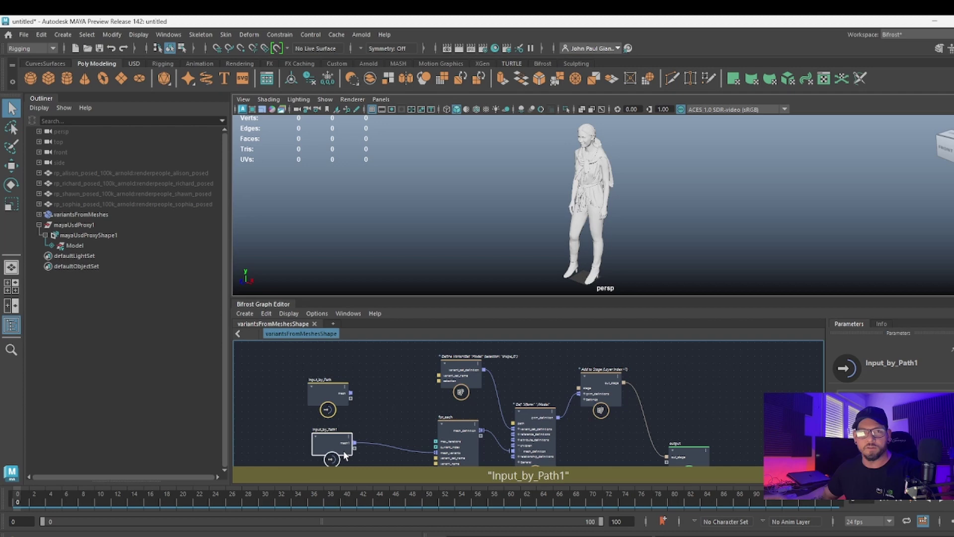
pyautogui.keyDown('alt'); pyautogui.moveTo(384, 394); pyautogui.dragTo(386, 389, button='middle'); pyautogui.keyUp('alt')
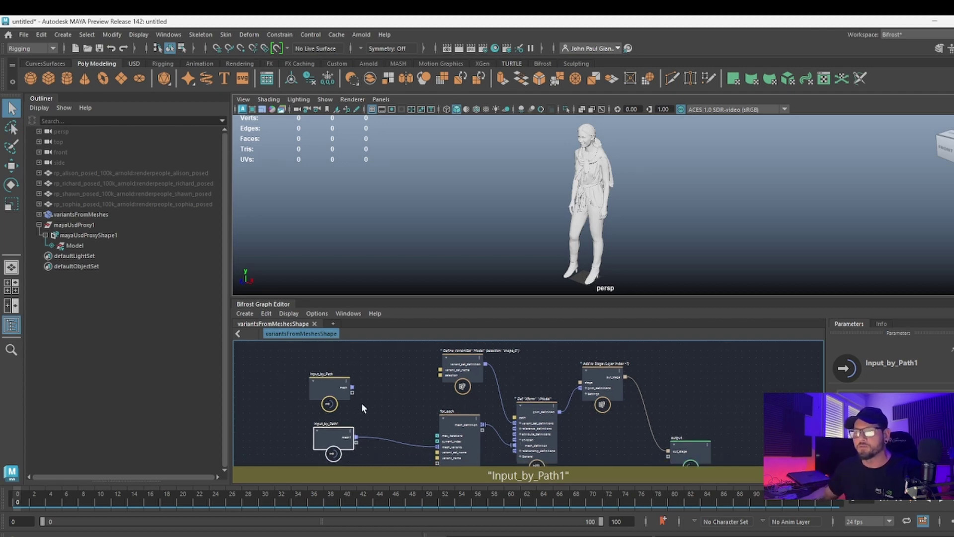
pyautogui.click(325, 384)
pyautogui.press('Delete')
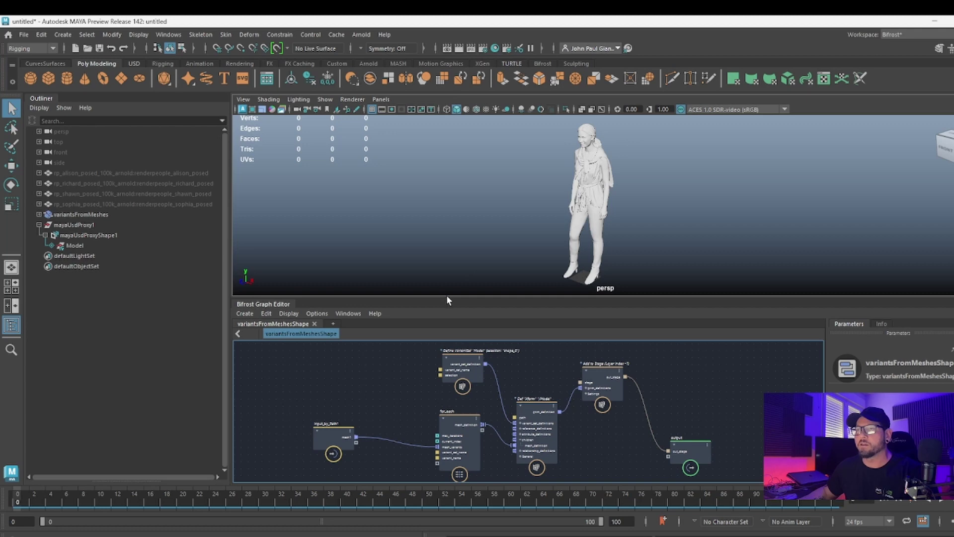
# Enlarge the graph editor area and reposition the output and Add to Stage nodes
pyautogui.moveTo(452, 298); pyautogui.dragTo(452, 229)
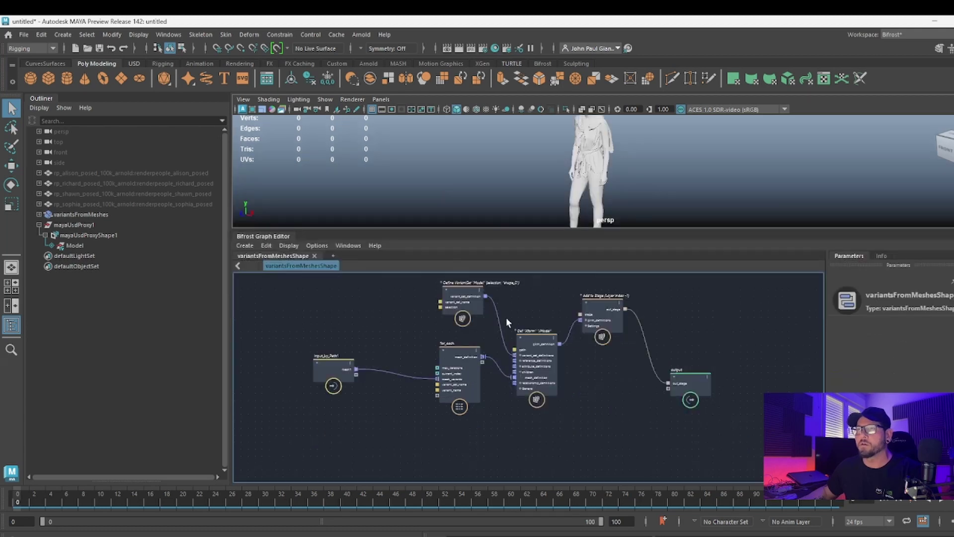
pyautogui.scroll(3, 531, 329)
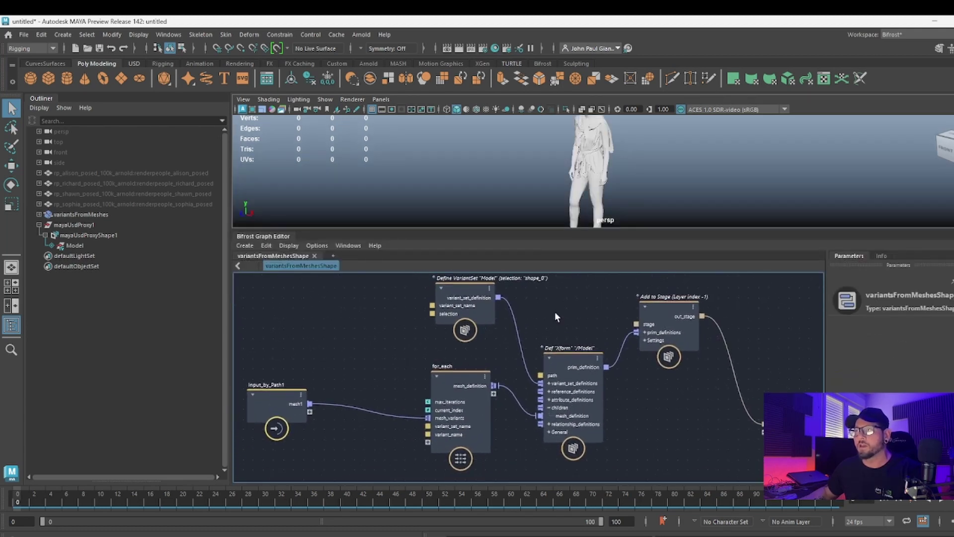
pyautogui.keyDown('alt'); pyautogui.moveTo(568, 312); pyautogui.dragTo(532, 315, button='middle'); pyautogui.keyUp('alt')
pyautogui.moveTo(711, 405); pyautogui.dragTo(742, 378)
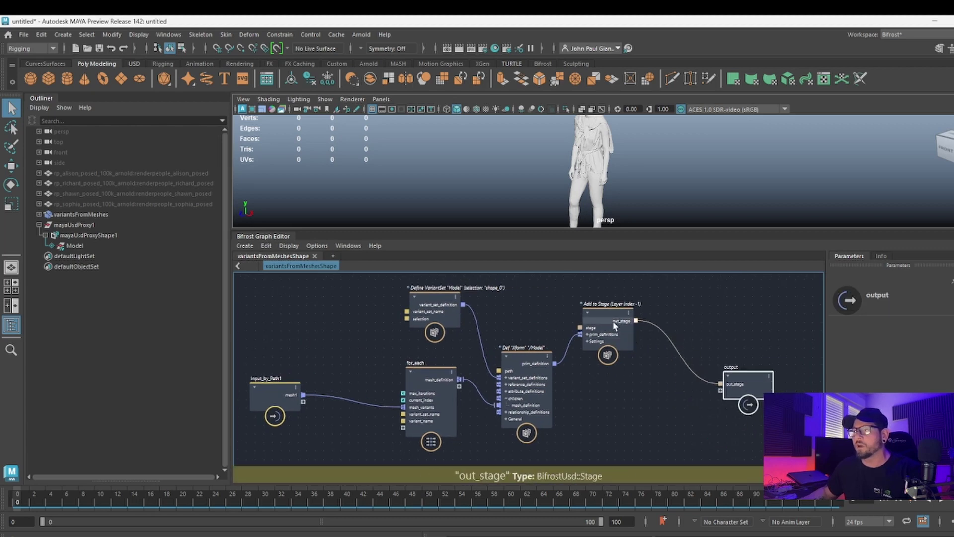
pyautogui.moveTo(614, 324); pyautogui.dragTo(636, 321)
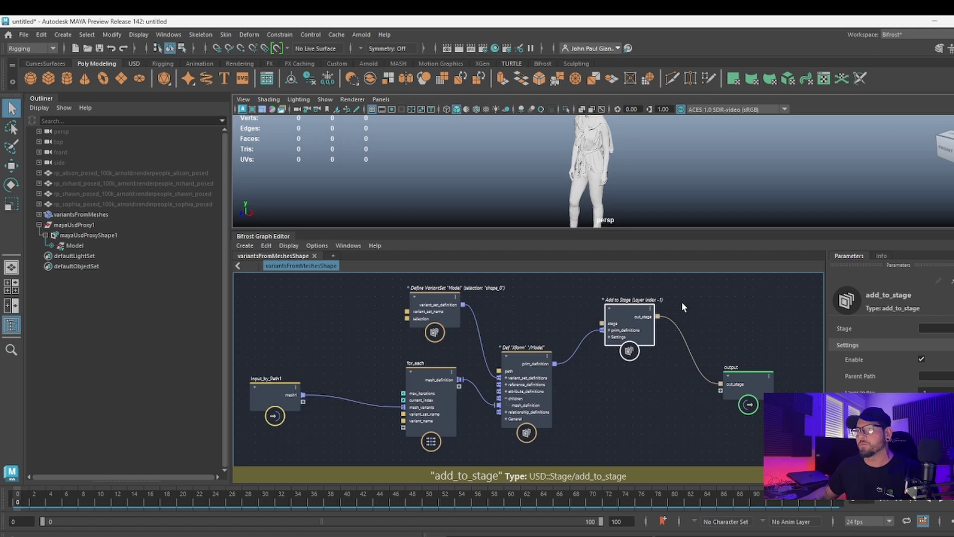
# Check which node types can be created for the prim_definitions input of the Add to Stage node
pyautogui.press('Tab')
pyautogui.click(639, 380)
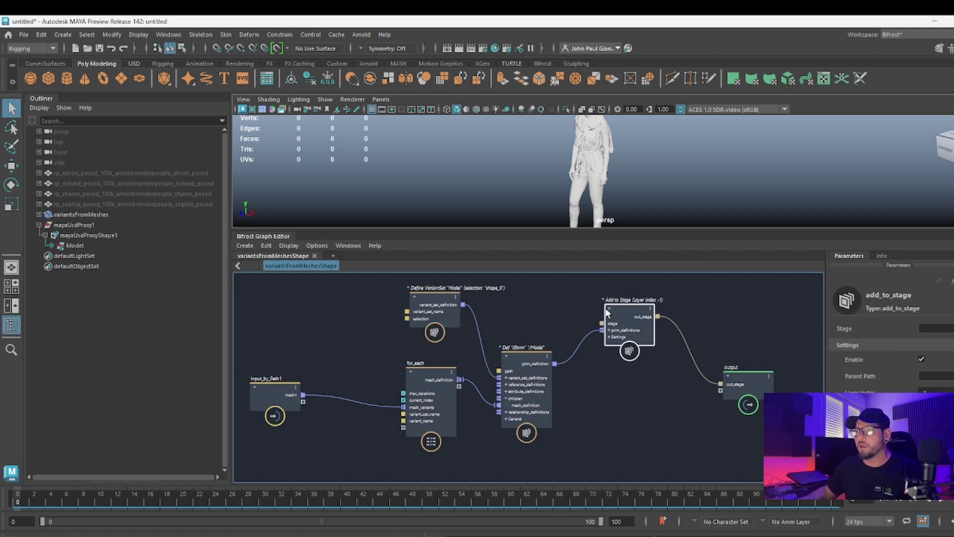
pyautogui.moveTo(606, 312); pyautogui.dragTo(600, 308)
pyautogui.rightClick(624, 327)
pyautogui.moveTo(703, 368)
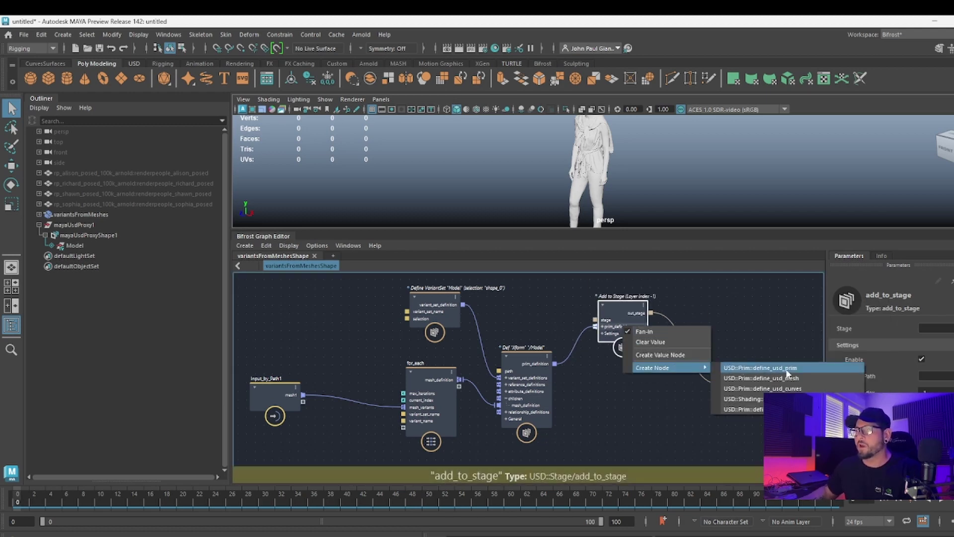
pyautogui.click(643, 413)
# Nudge the Def Xform node and check which node type its variant_set_definitions input offers to create
pyautogui.moveTo(529, 362); pyautogui.dragTo(541, 353)
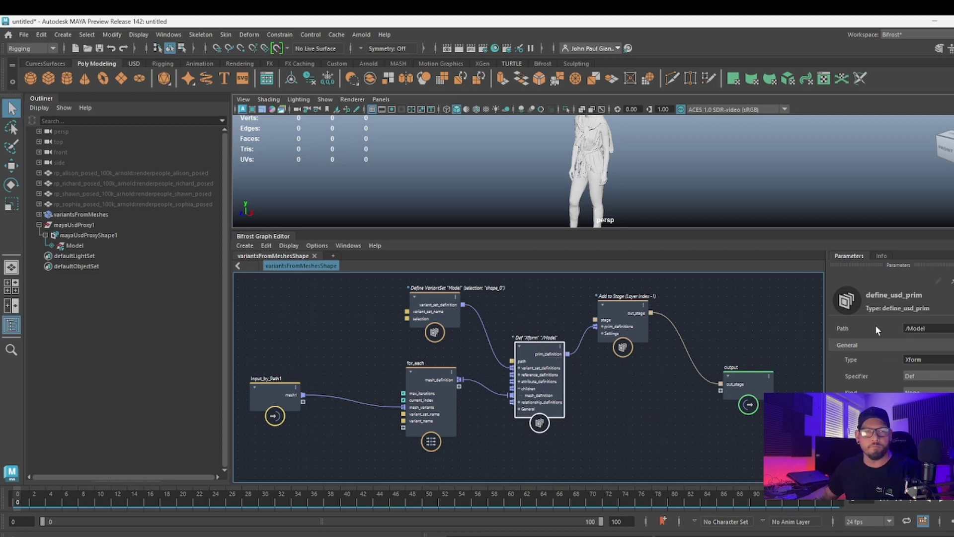
pyautogui.rightClick(541, 366)
pyautogui.moveTo(581, 409)
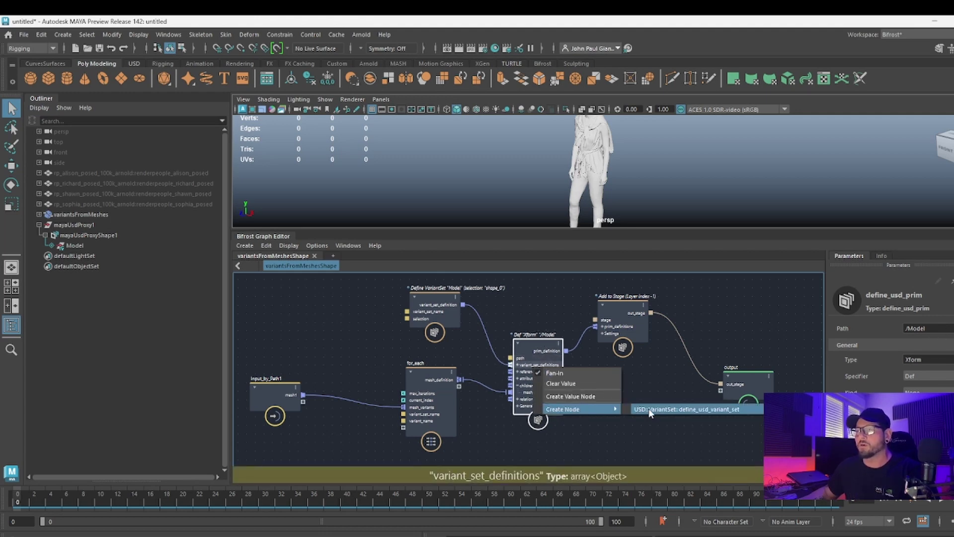
pyautogui.click(695, 409)
# Inspect the variant set name and selection parameters of the Define VariantSet node
pyautogui.click(438, 297)
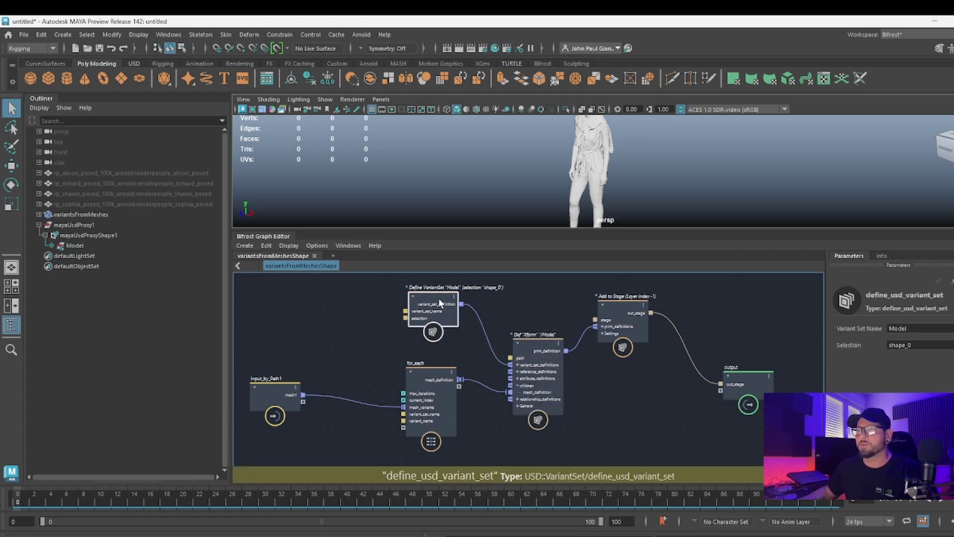
pyautogui.click(910, 328)
pyautogui.click(914, 344)
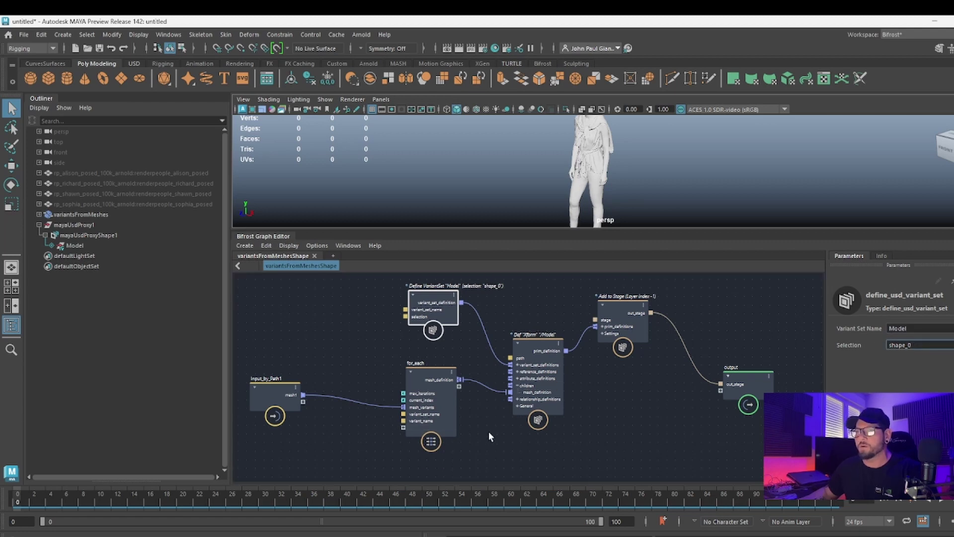
# Reposition the Input_by_Path1 node higher in the graph and shift the for_each node slightly toward it
pyautogui.keyDown('alt'); pyautogui.moveTo(489, 432); pyautogui.dragTo(529, 431, button='middle'); pyautogui.keyUp('alt')
pyautogui.moveTo(319, 391); pyautogui.dragTo(311, 354)
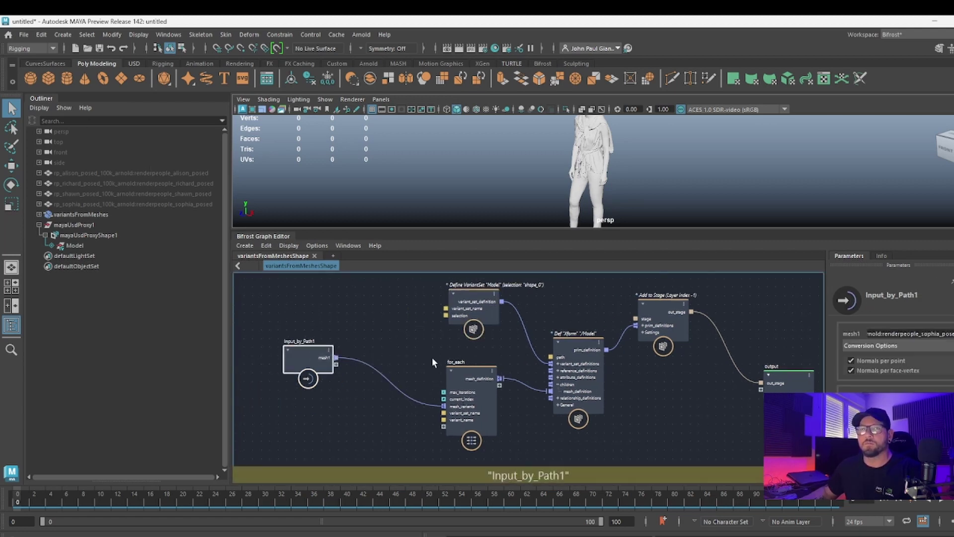
pyautogui.moveTo(408, 350); pyautogui.dragTo(409, 352)
pyautogui.keyDown('alt'); pyautogui.moveTo(417, 359); pyautogui.dragTo(423, 374, button='middle'); pyautogui.keyUp('alt')
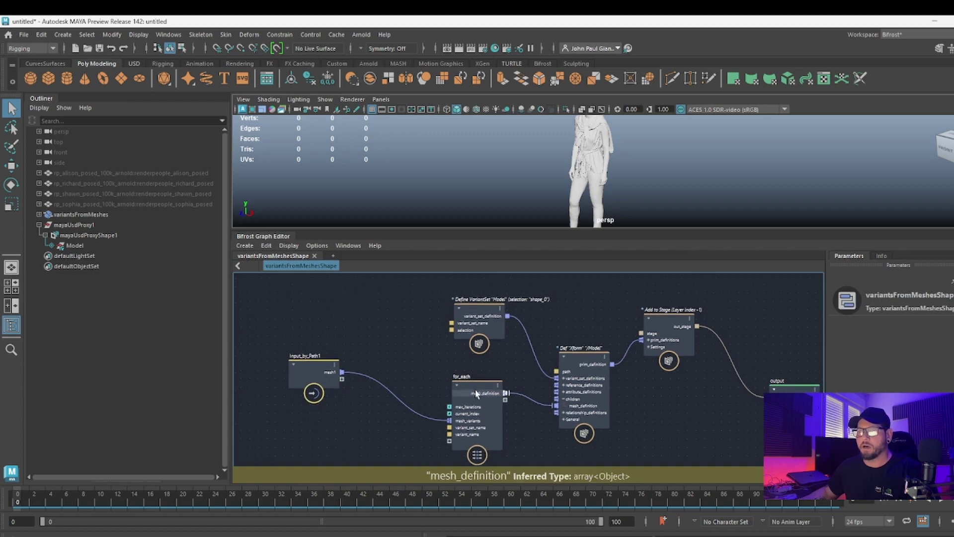
pyautogui.moveTo(479, 389); pyautogui.dragTo(456, 384)
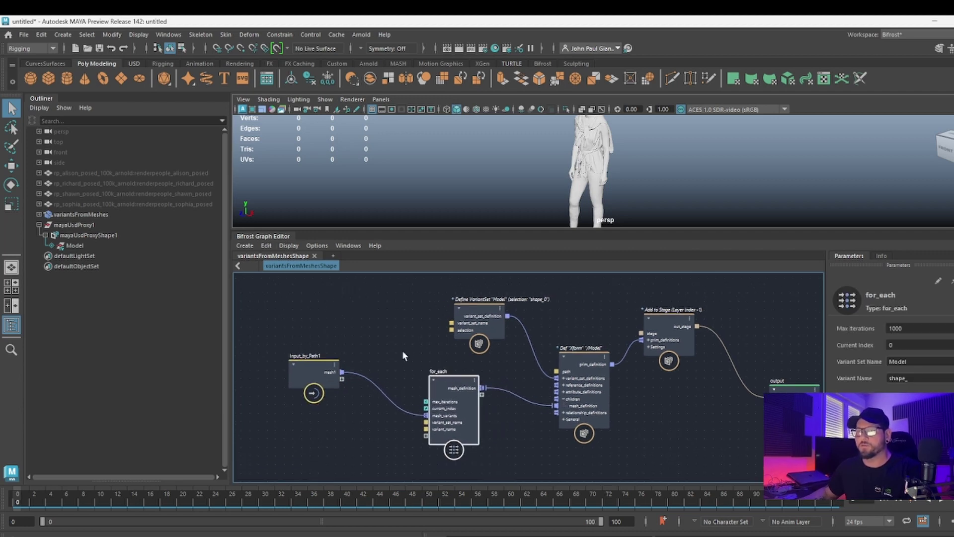
pyautogui.moveTo(403, 355); pyautogui.dragTo(427, 349, button='middle')
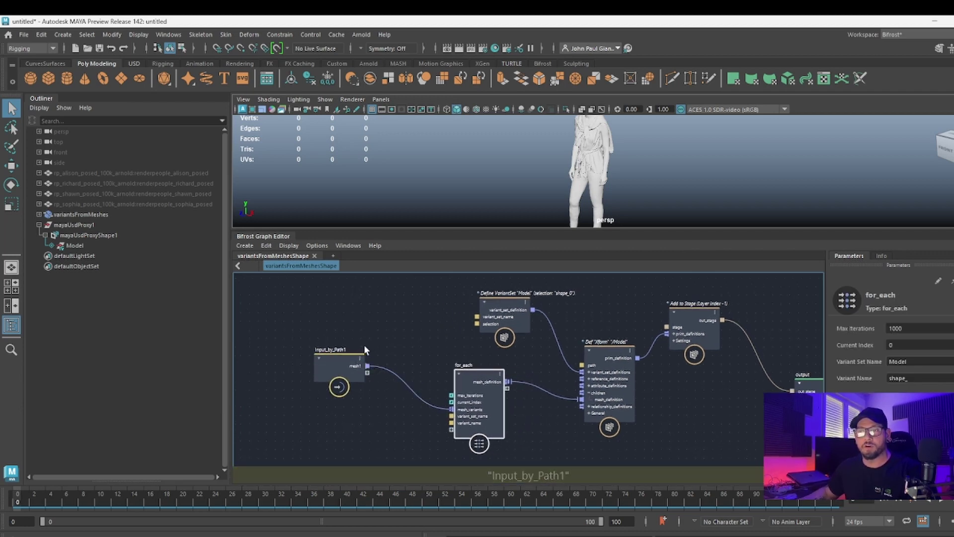
pyautogui.moveTo(367, 366); pyautogui.dragTo(396, 353)
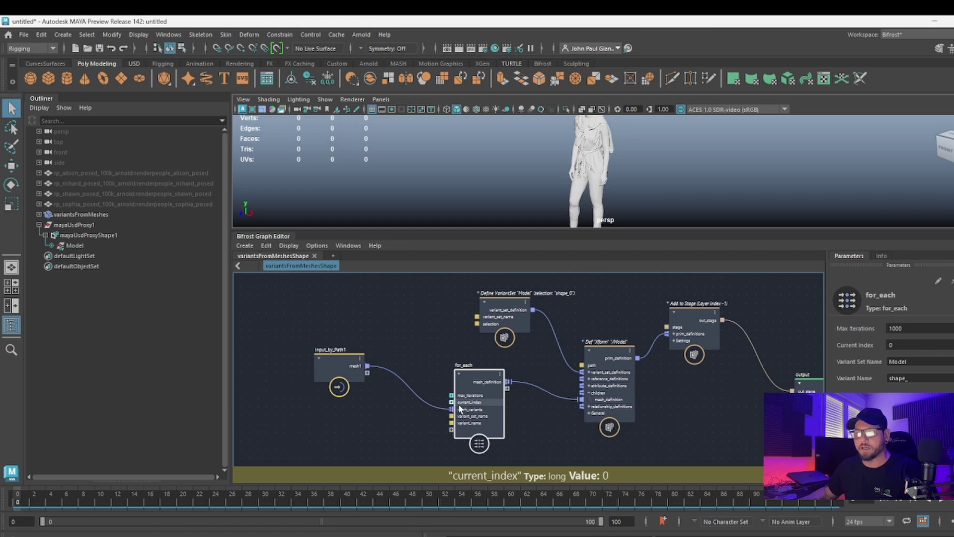
# Open the for_each compound and check which port options its mesh_variants input offers
pyautogui.doubleClick(485, 379)
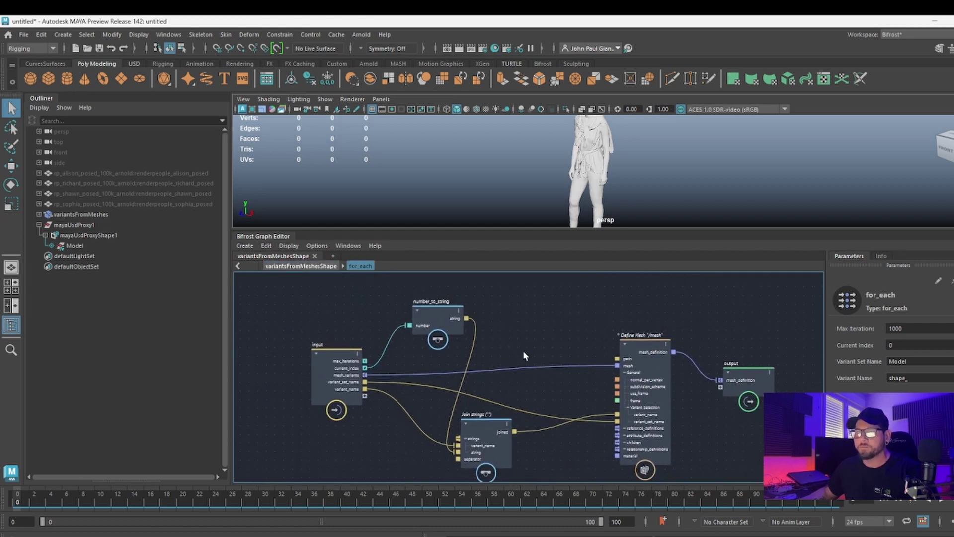
pyautogui.scroll(3, 393, 370)
pyautogui.moveTo(395, 347); pyautogui.dragTo(358, 355, button='middle')
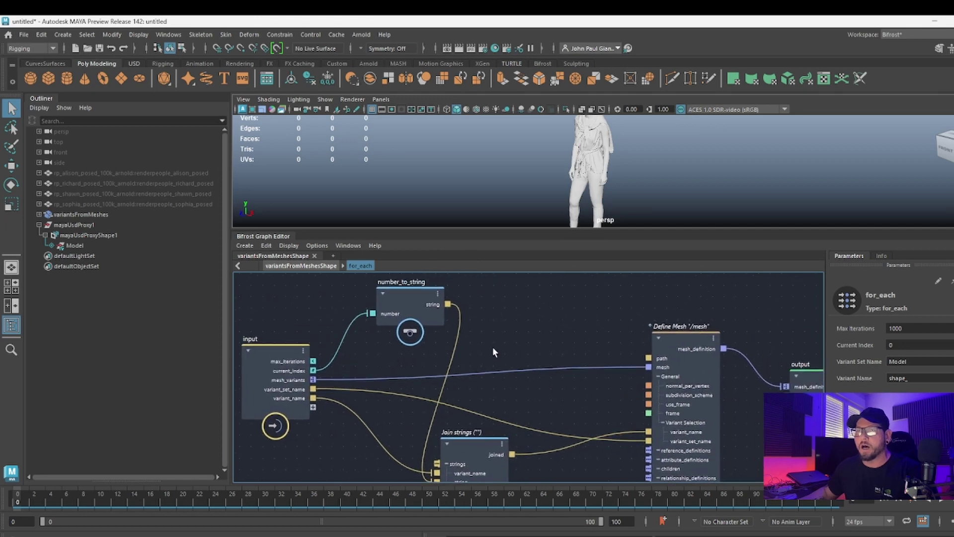
pyautogui.rightClick(313, 380)
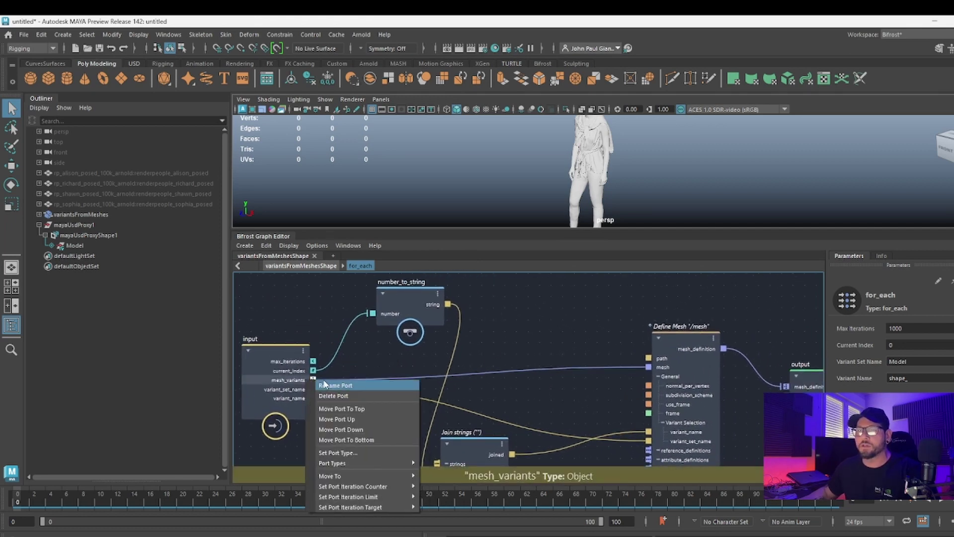
pyautogui.click(346, 370)
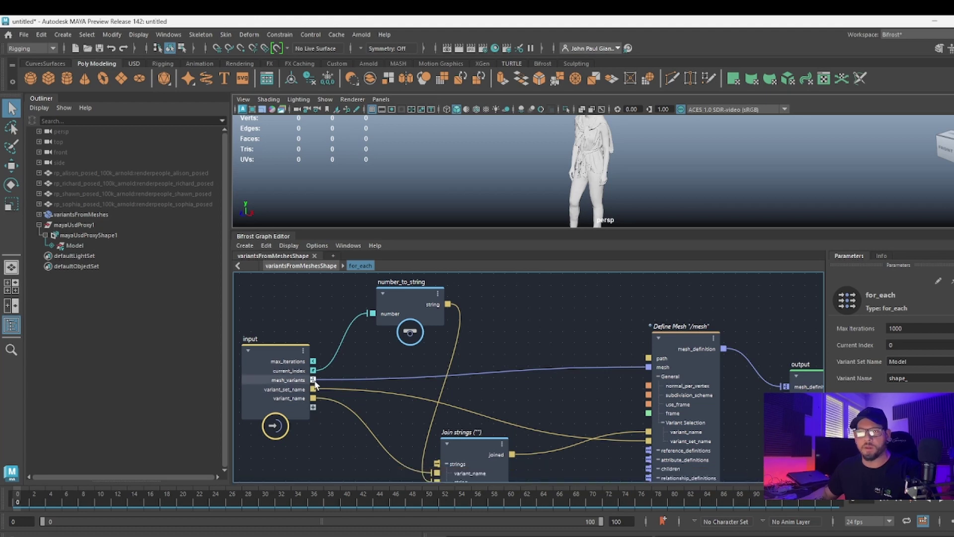
pyautogui.scroll(-2, 588, 312)
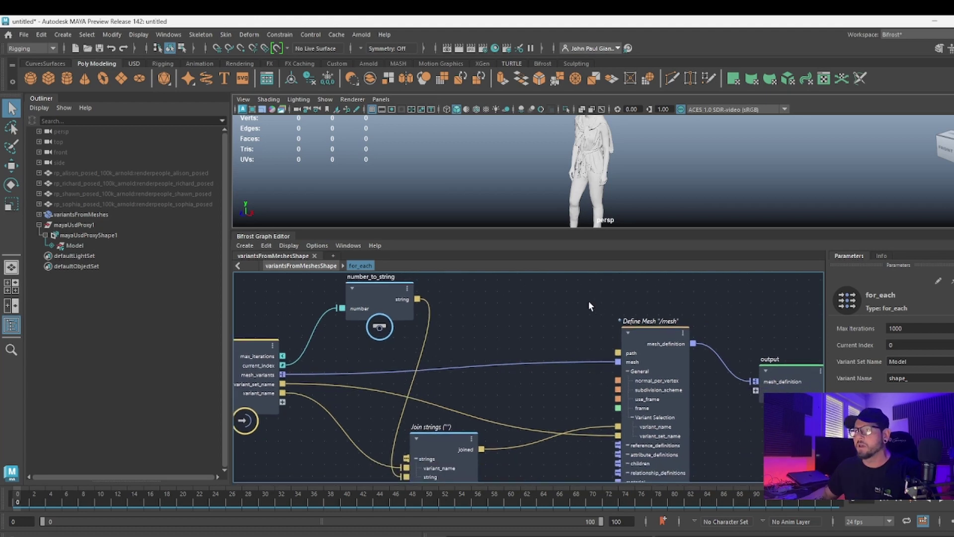
# Check the recently used nodes in the node search, and nudge the Define Mesh node slightly upward
pyautogui.press('Tab')
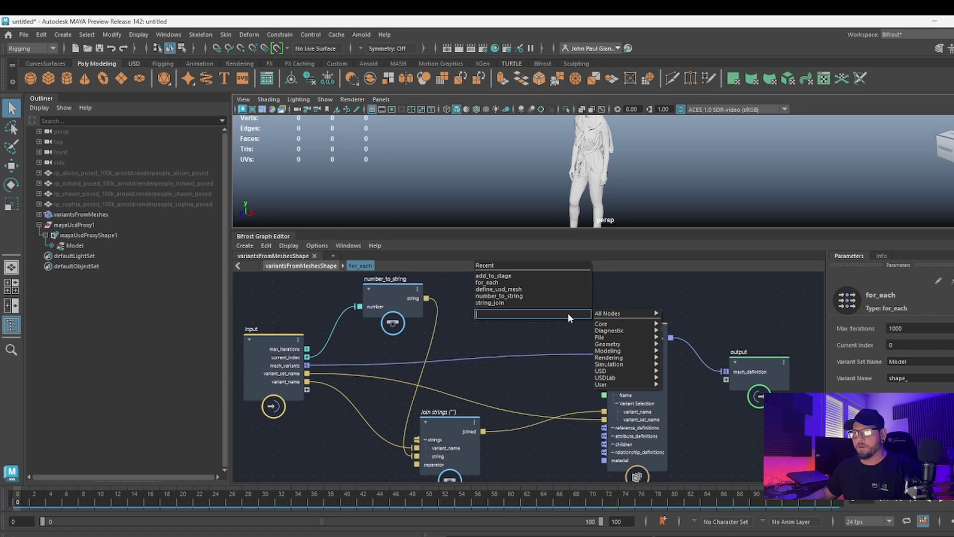
pyautogui.click(544, 325)
pyautogui.moveTo(632, 335); pyautogui.dragTo(635, 322)
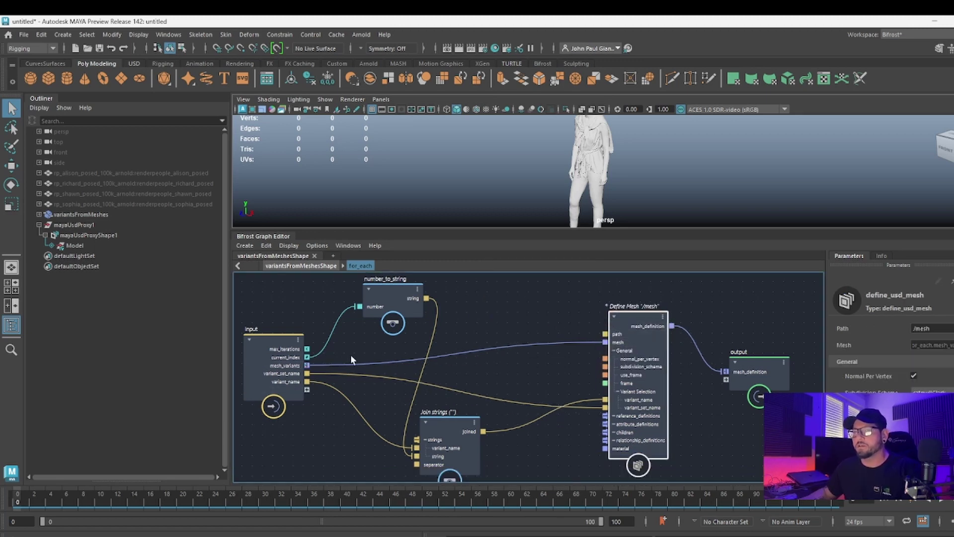
pyautogui.press('a')
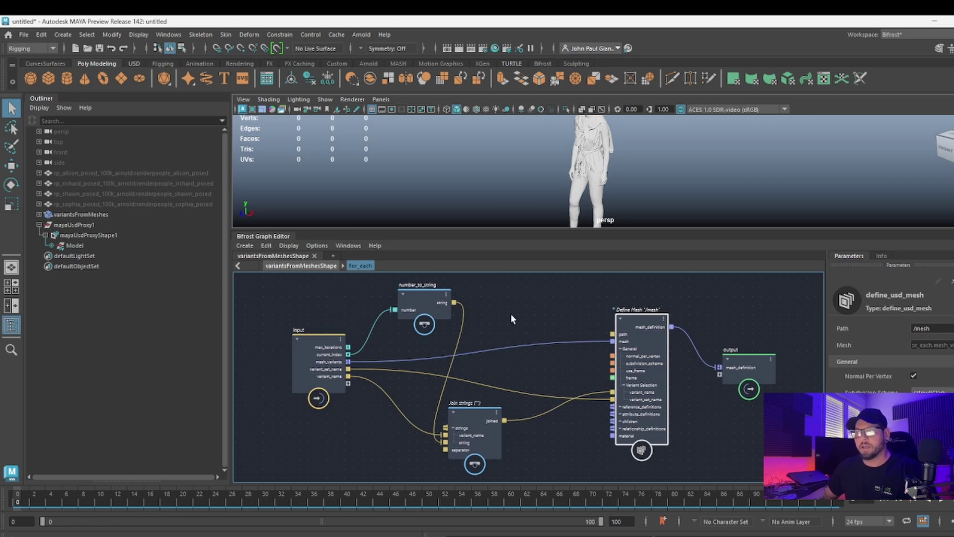
pyautogui.keyDown('alt'); pyautogui.moveTo(531, 325); pyautogui.dragTo(513, 337, button='middle'); pyautogui.keyUp('alt')
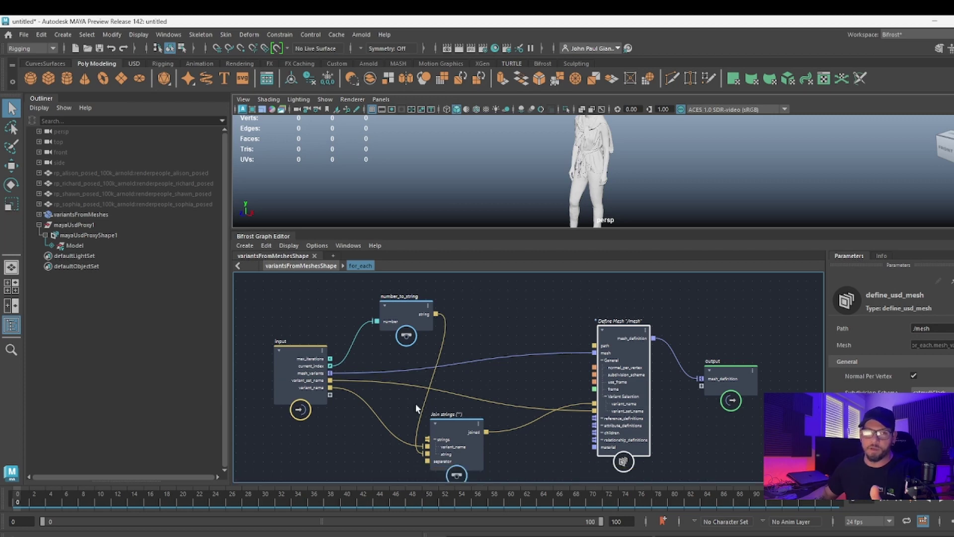
# Move the Define Mesh node up and closer to the Join strings node, and trace its variant_name and variant_set_name connections
pyautogui.click(300, 266)
pyautogui.click(361, 266)
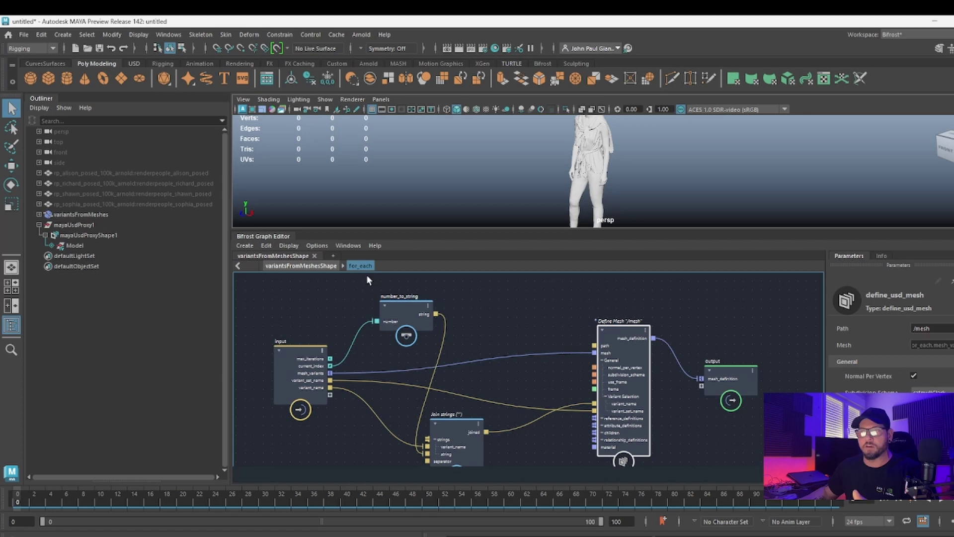
pyautogui.moveTo(614, 335); pyautogui.dragTo(577, 297)
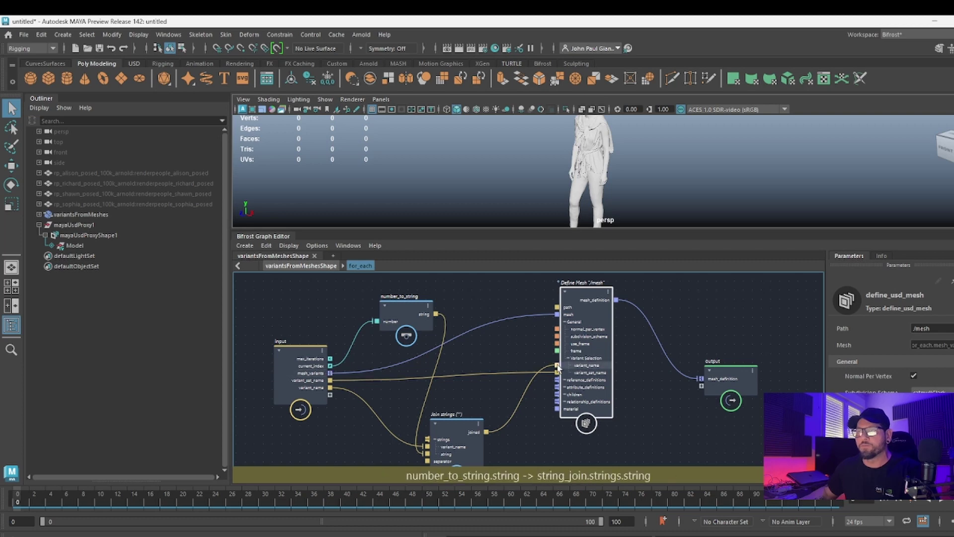
pyautogui.moveTo(558, 368); pyautogui.dragTo(489, 355)
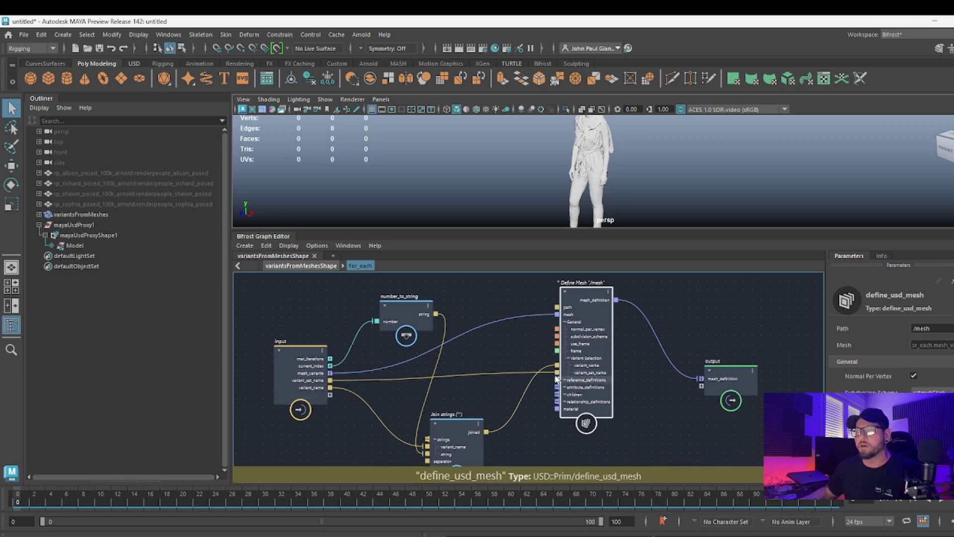
pyautogui.moveTo(352, 396); pyautogui.dragTo(487, 367)
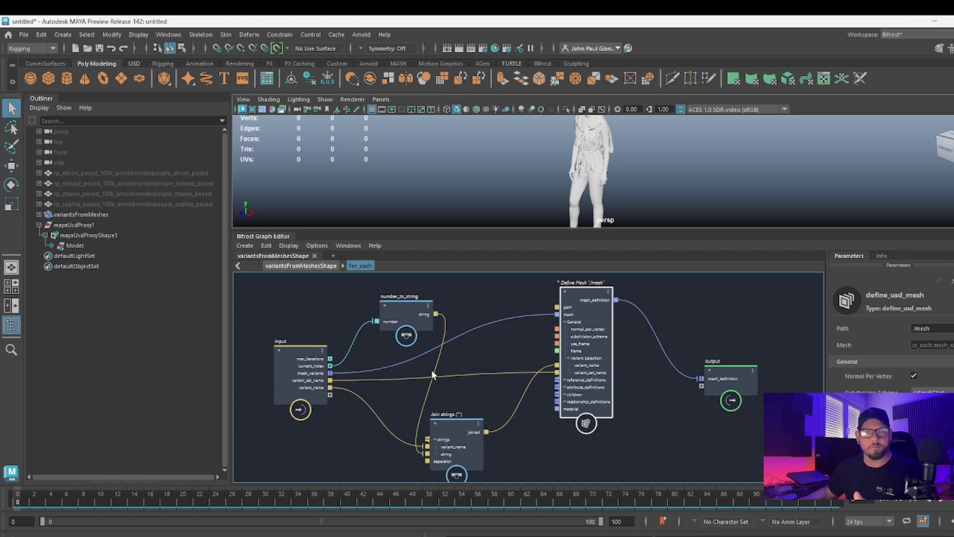
# Inspect the for_each compound's input node and move the number_to_string node slightly closer to it
pyautogui.click(319, 383)
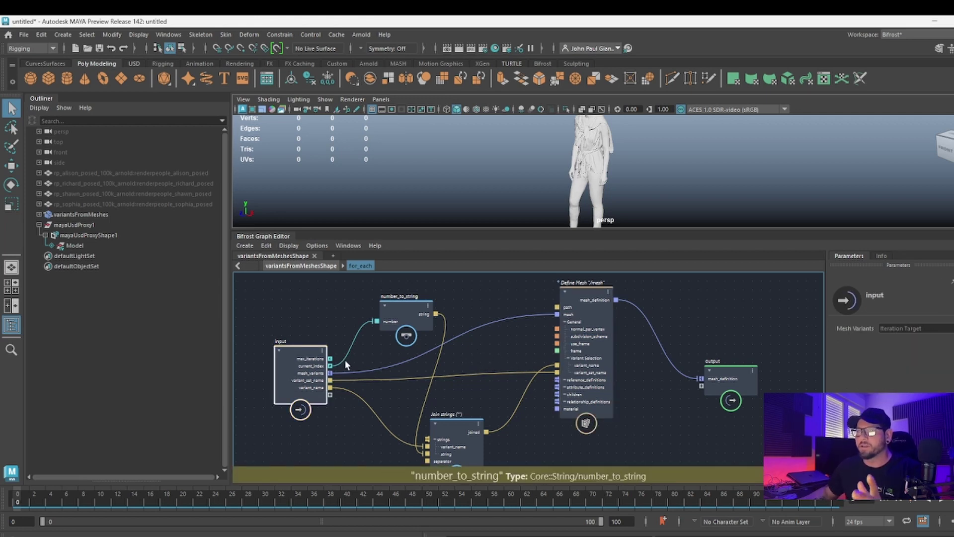
pyautogui.moveTo(406, 322); pyautogui.dragTo(391, 314)
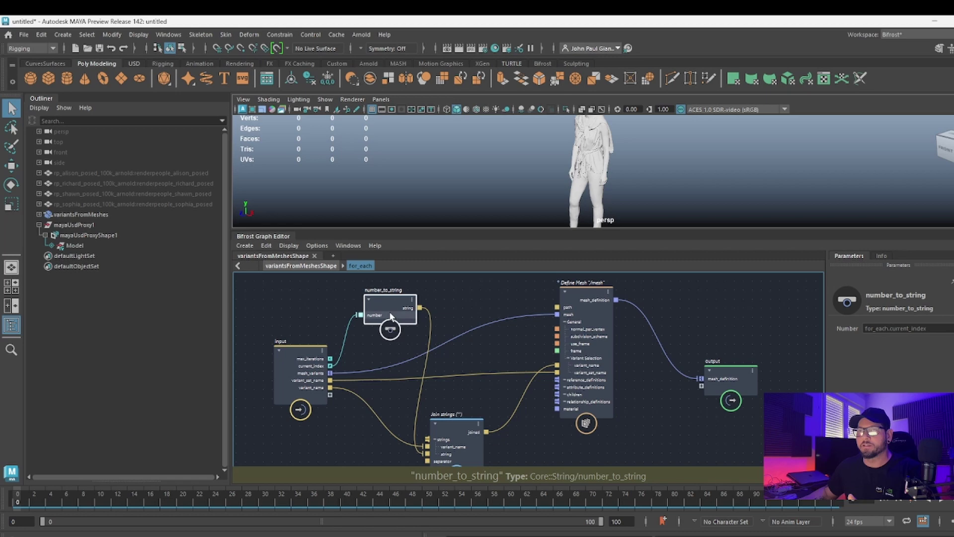
pyautogui.click(333, 312)
# Search the node list for "num" to locate number_to_string, leave without adding a node, and inspect the existing number_to_string node
pyautogui.press('Tab')
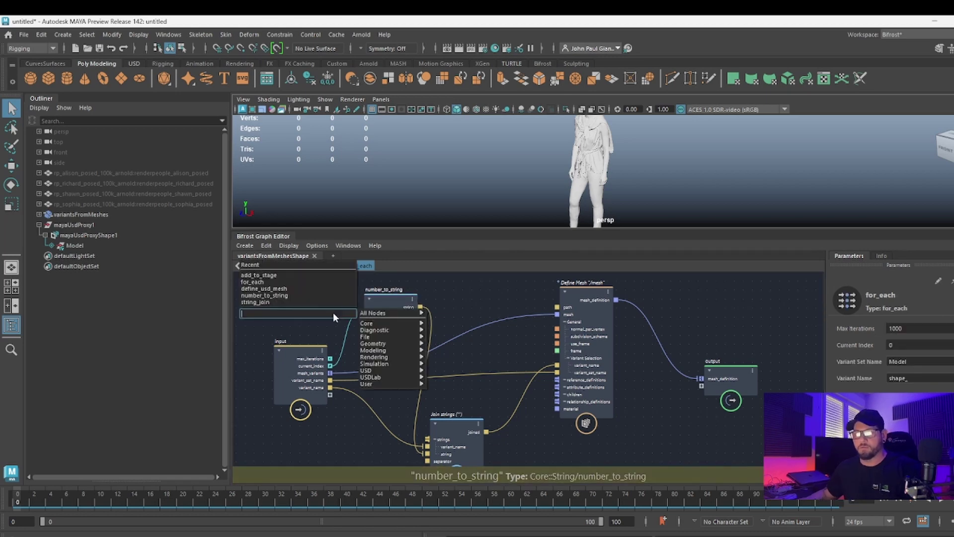
pyautogui.write('numer')
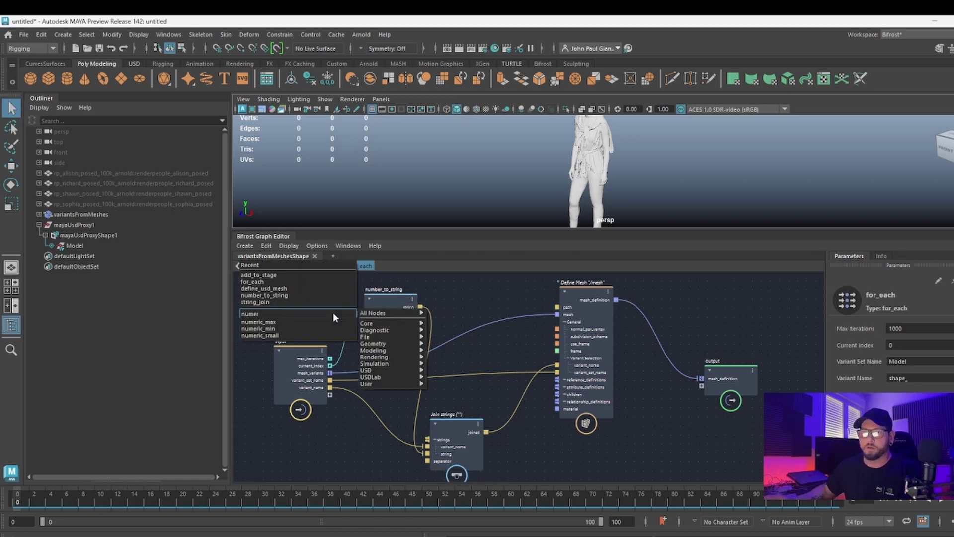
pyautogui.press('BackSpace')
pyautogui.press('BackSpace')
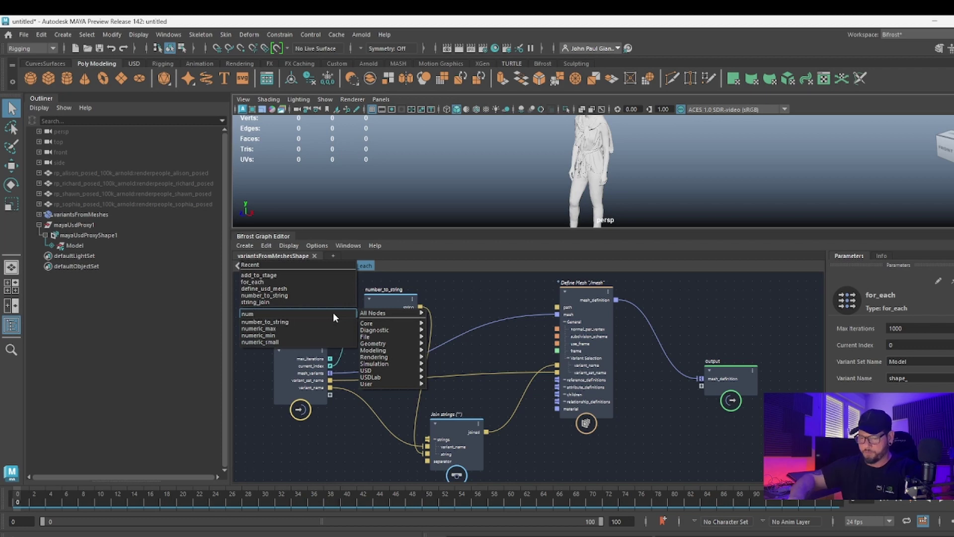
pyautogui.click(473, 295)
pyautogui.moveTo(402, 295); pyautogui.dragTo(401, 293)
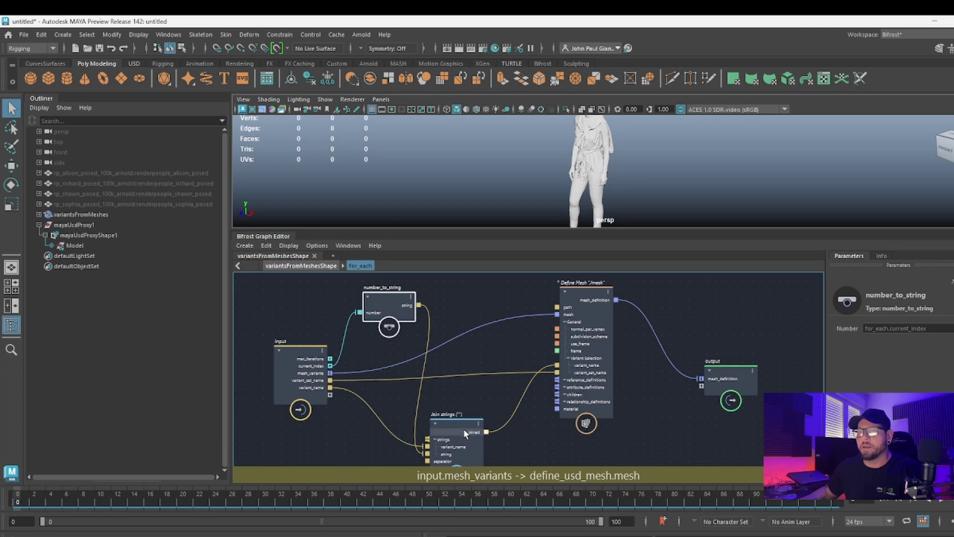
# Move the Join strings node up toward the Define Mesh inputs and adjust the number_to_string node's position beside it
pyautogui.moveTo(464, 428); pyautogui.dragTo(474, 401)
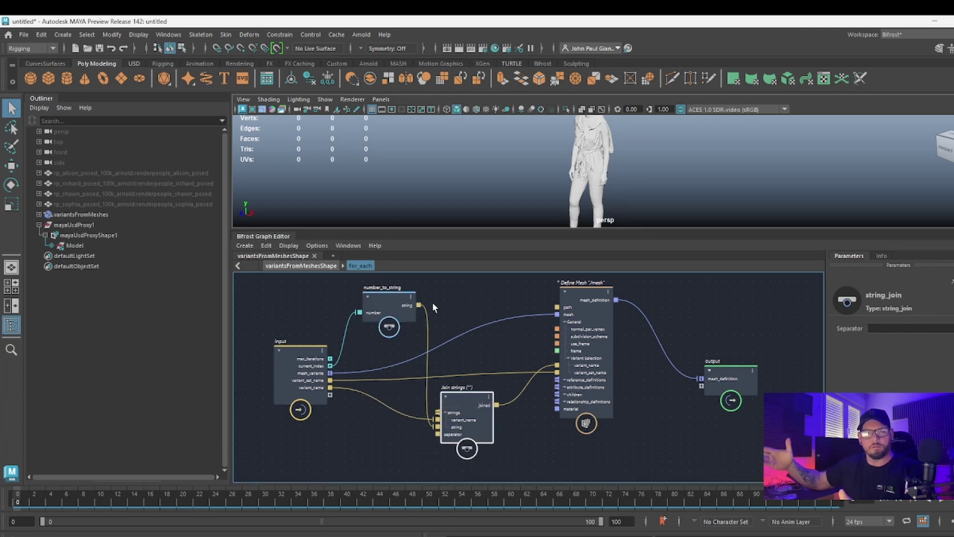
pyautogui.moveTo(414, 298); pyautogui.dragTo(411, 299)
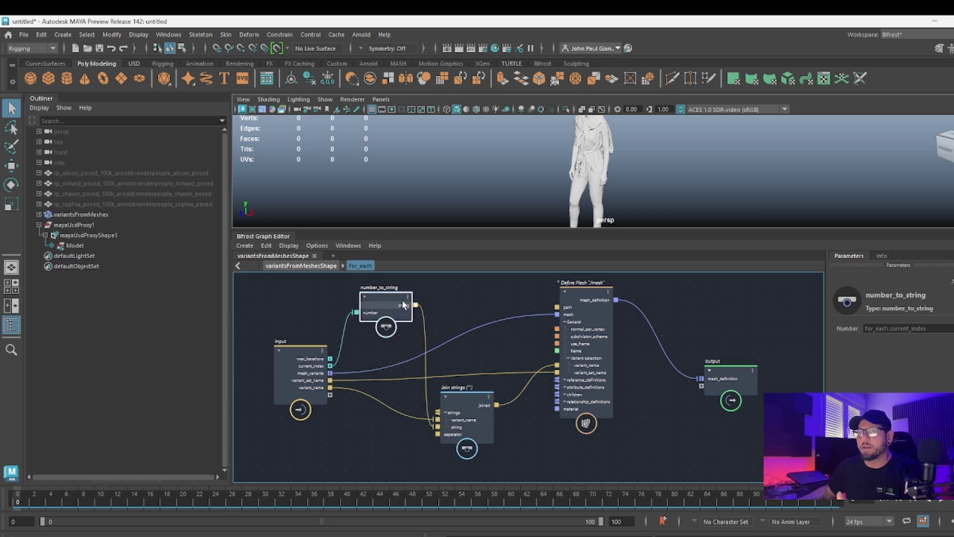
pyautogui.moveTo(464, 422); pyautogui.dragTo(470, 420)
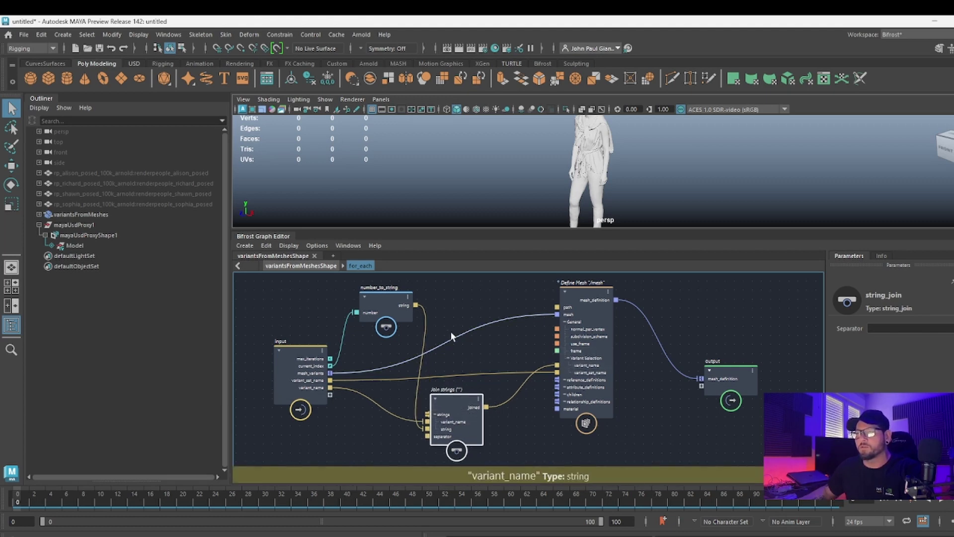
pyautogui.moveTo(404, 302); pyautogui.dragTo(400, 304)
pyautogui.moveTo(458, 415); pyautogui.dragTo(465, 417)
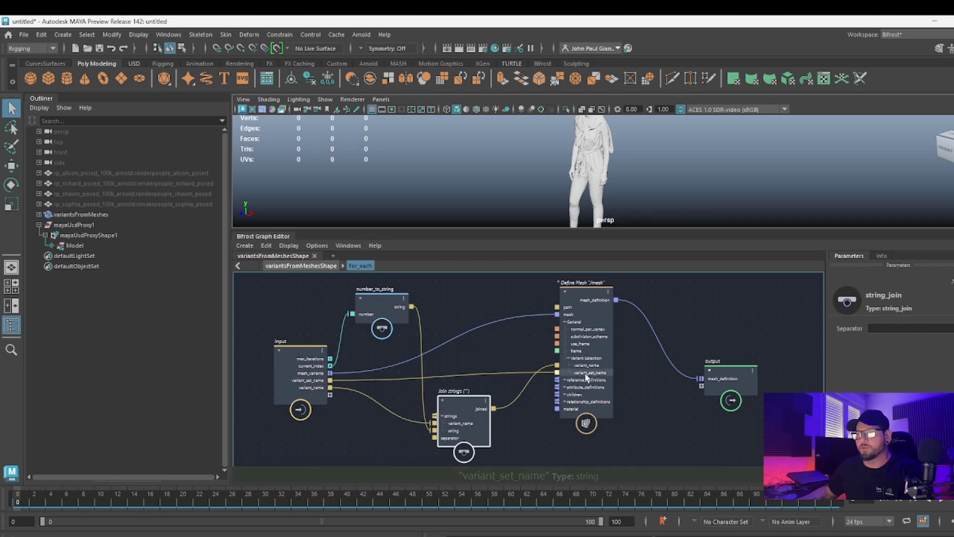
pyautogui.moveTo(448, 413); pyautogui.dragTo(446, 412)
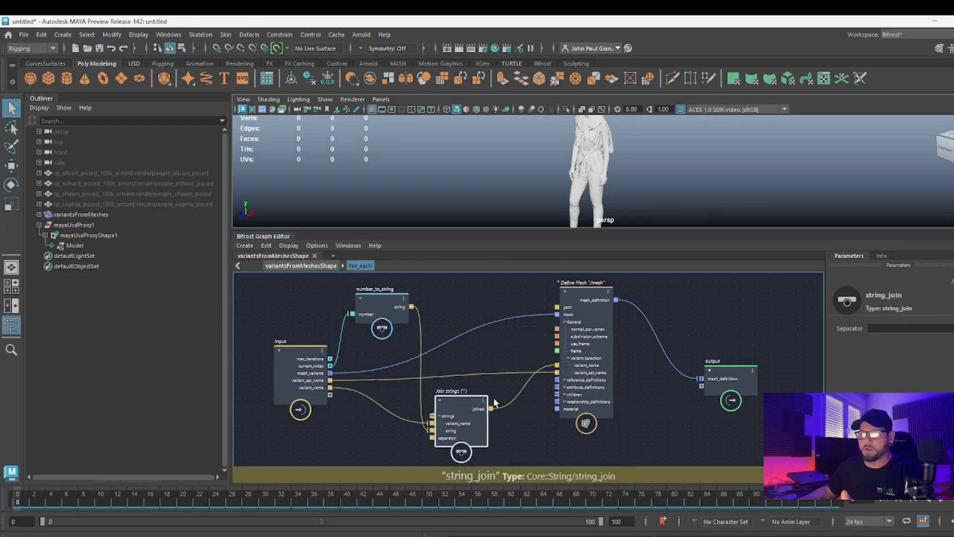
# Return to the variantsFromMeshesShape graph level and inspect the for_each node's Variant Set Name parameter
pyautogui.click(315, 267)
pyautogui.click(914, 359)
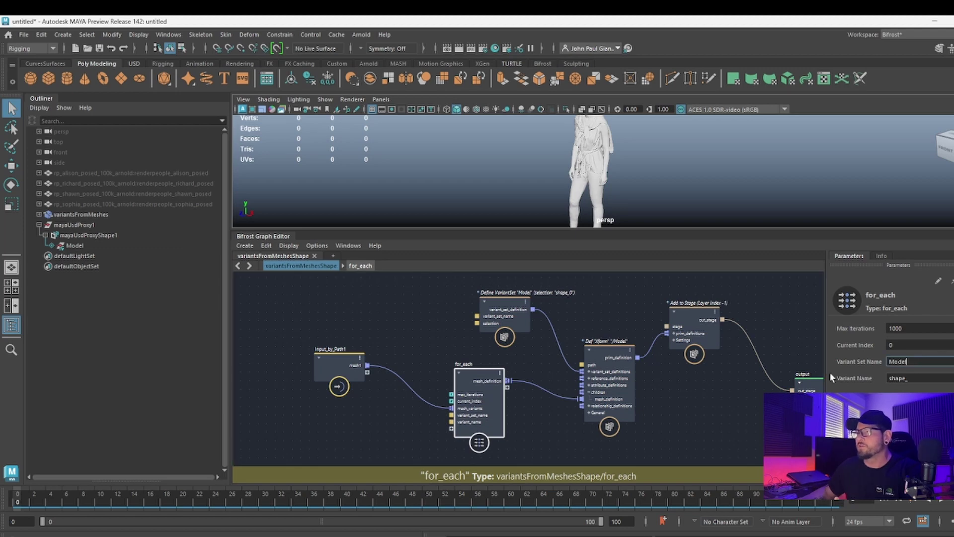
pyautogui.moveTo(489, 374); pyautogui.dragTo(483, 370)
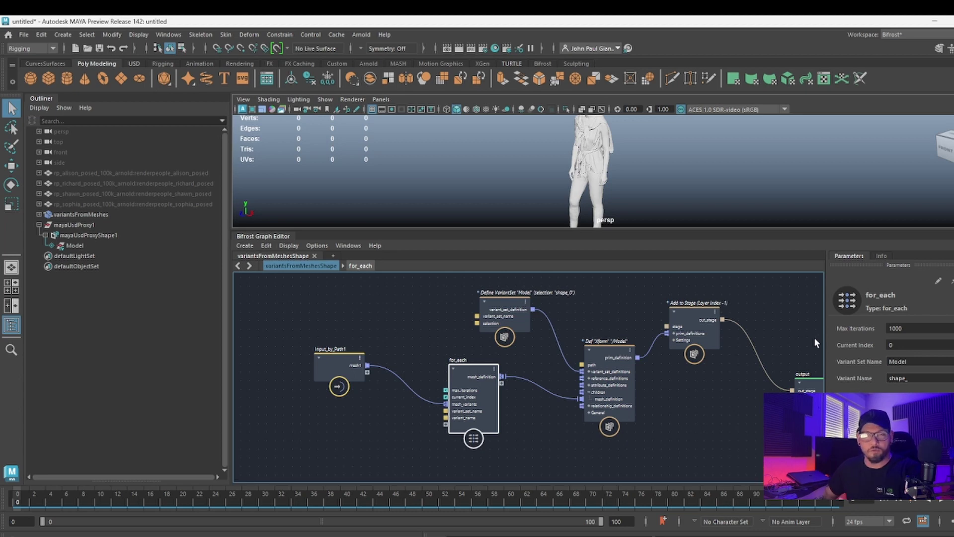
pyautogui.click(909, 361)
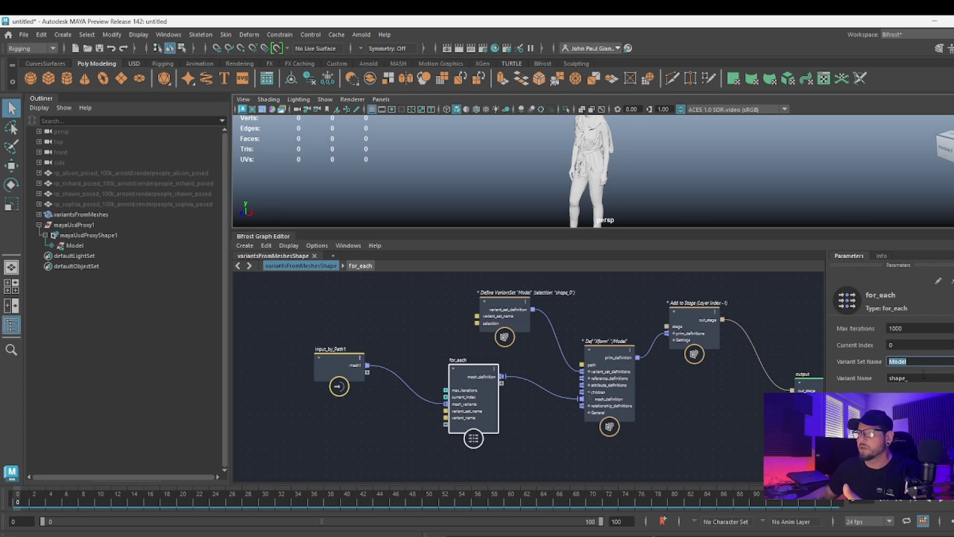
# Reposition the Define VariantSet and for_each nodes slightly, and change the for_each node's Variant Name to "shape"
pyautogui.moveTo(506, 309); pyautogui.dragTo(497, 305)
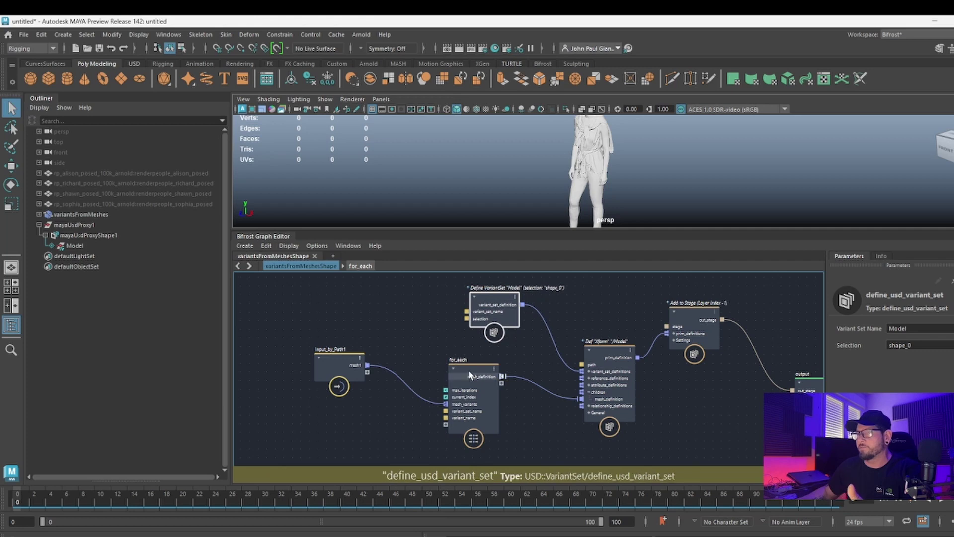
pyautogui.moveTo(474, 378); pyautogui.dragTo(486, 377)
pyautogui.click(919, 378)
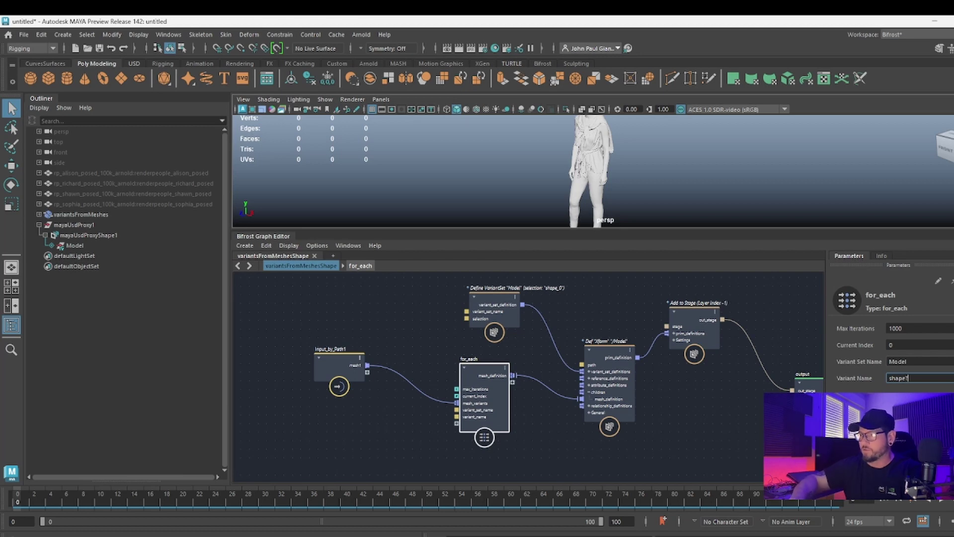
pyautogui.press('BackSpace')
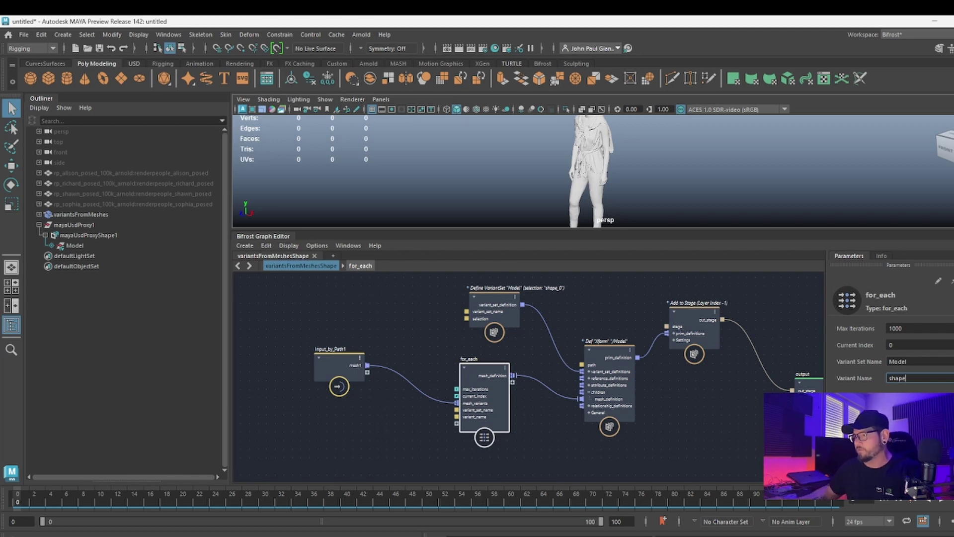
pyautogui.click(682, 407)
pyautogui.press('f')
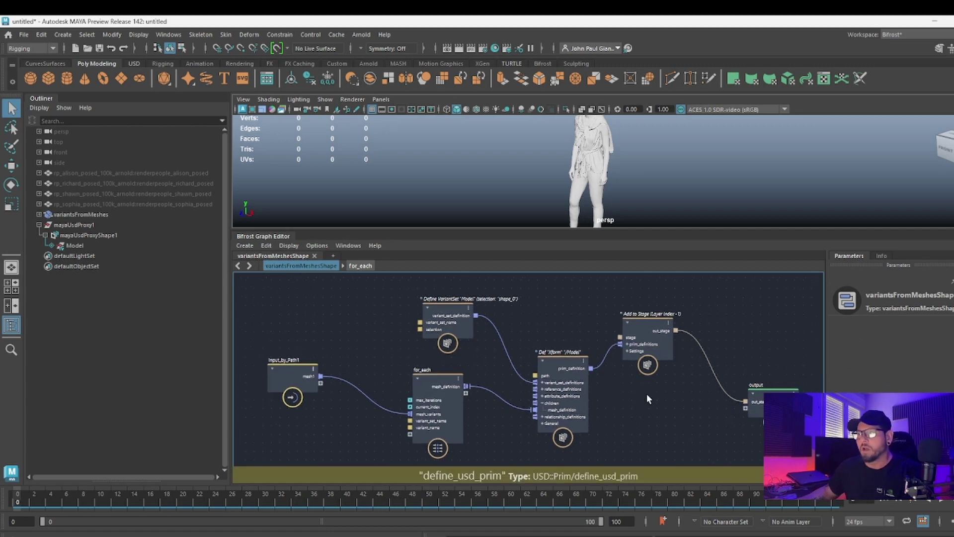